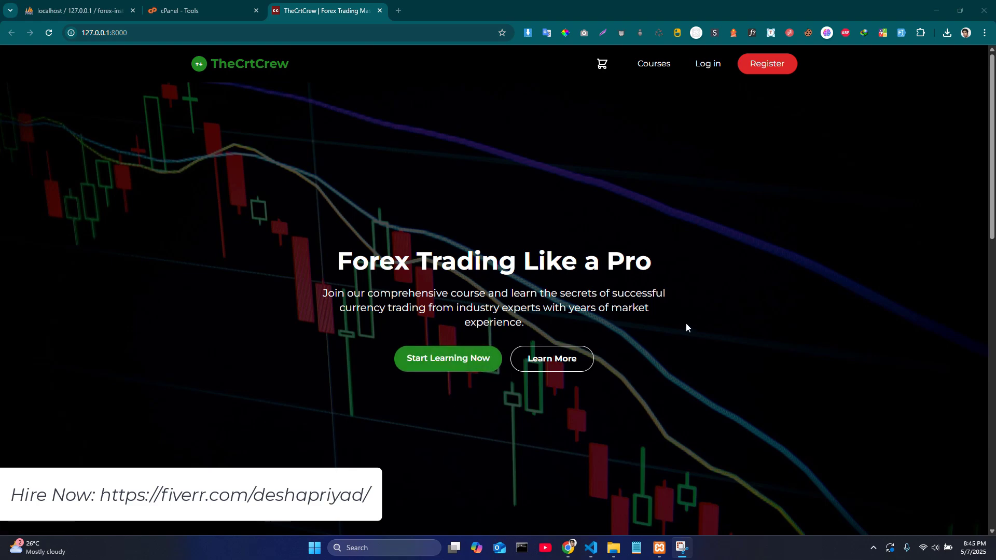
- Stop the local php artisan serve server in the VS Code terminal
scroll(686, 326, "down", 12)
scroll(686, 327, "up", 15)
left_click(159, 28)
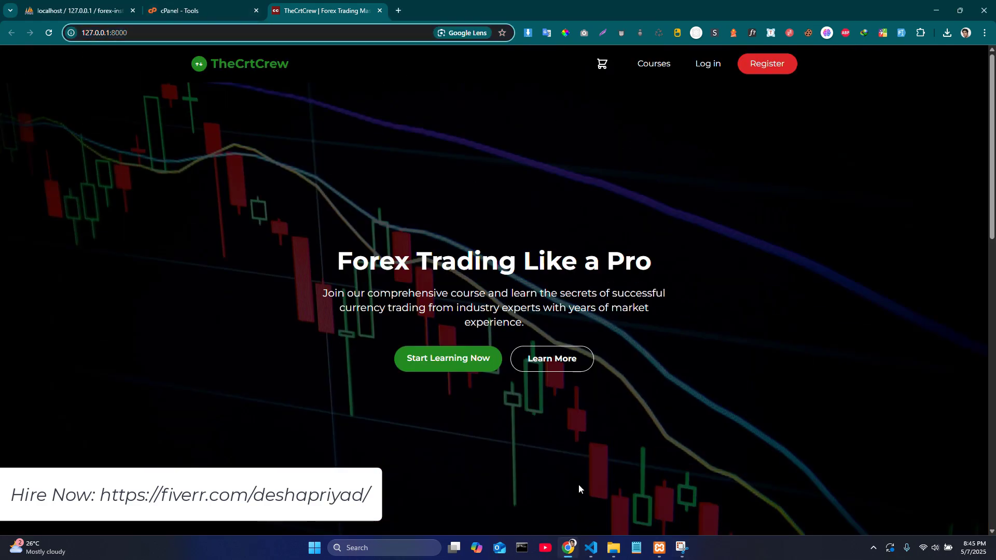
left_click(591, 548)
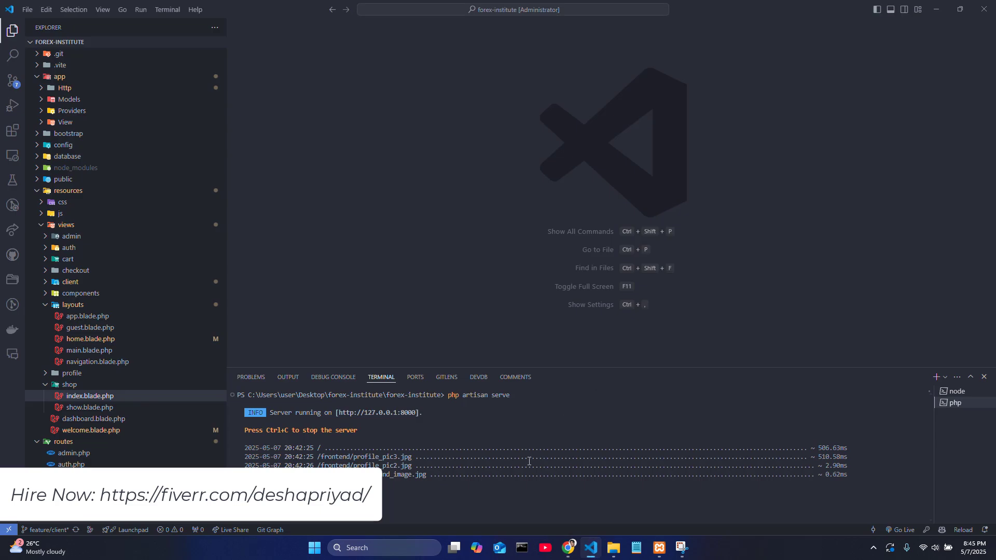
key("ctrl+c")
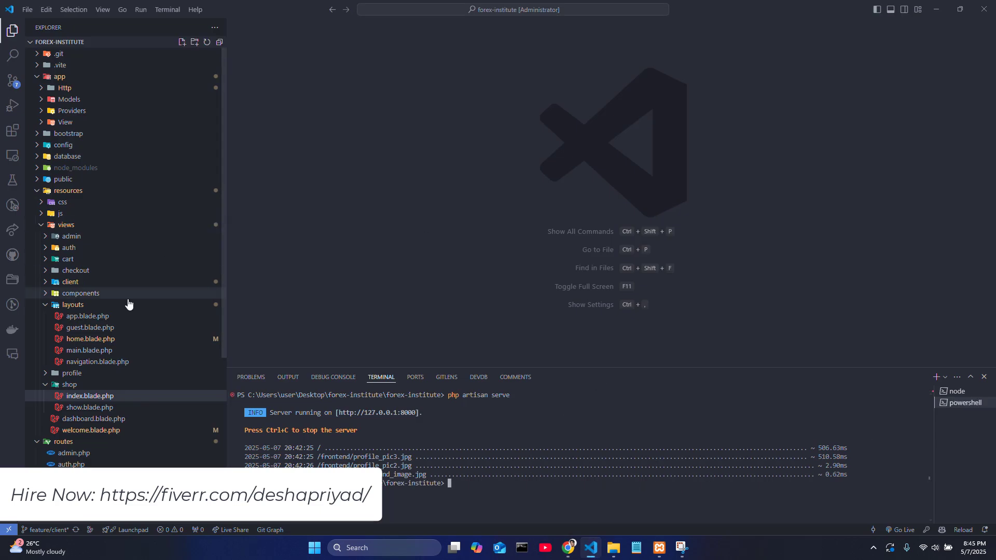
- Run npm run build to produce the production front-end assets
scroll(127, 301, "down", 5)
scroll(132, 299, "up", 5)
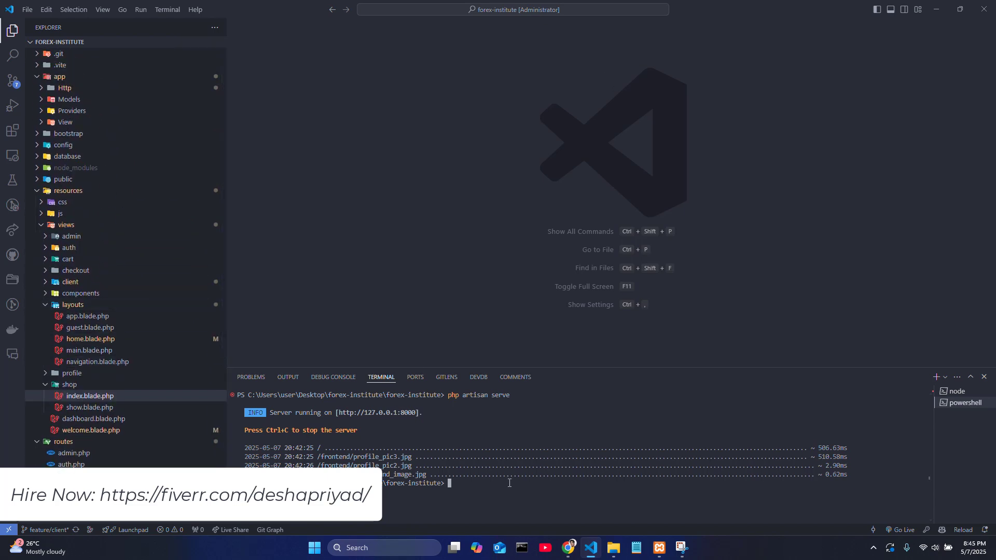
type("npm run build")
key("Return")
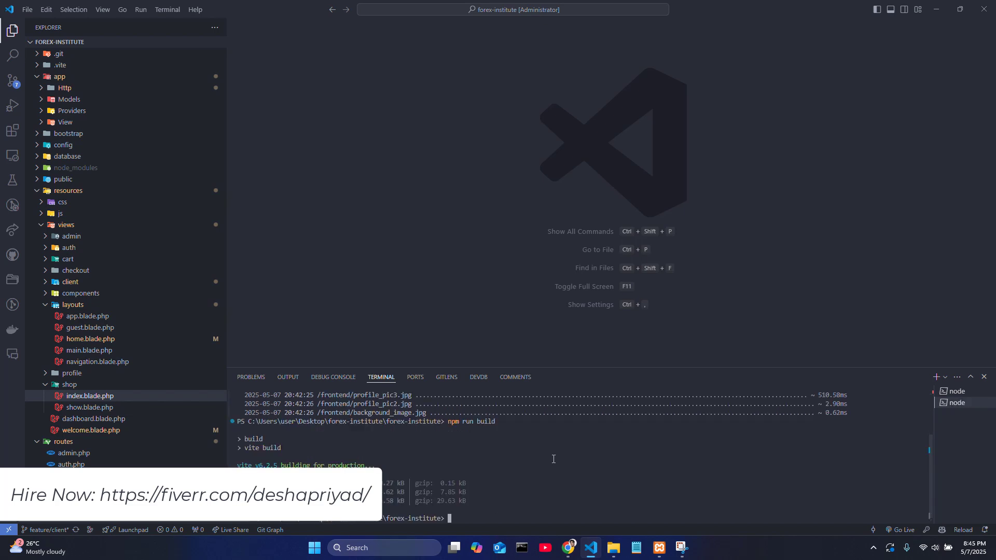
- Compress all contents of the inner forex-institute folder into a ZIP file
left_click(614, 547)
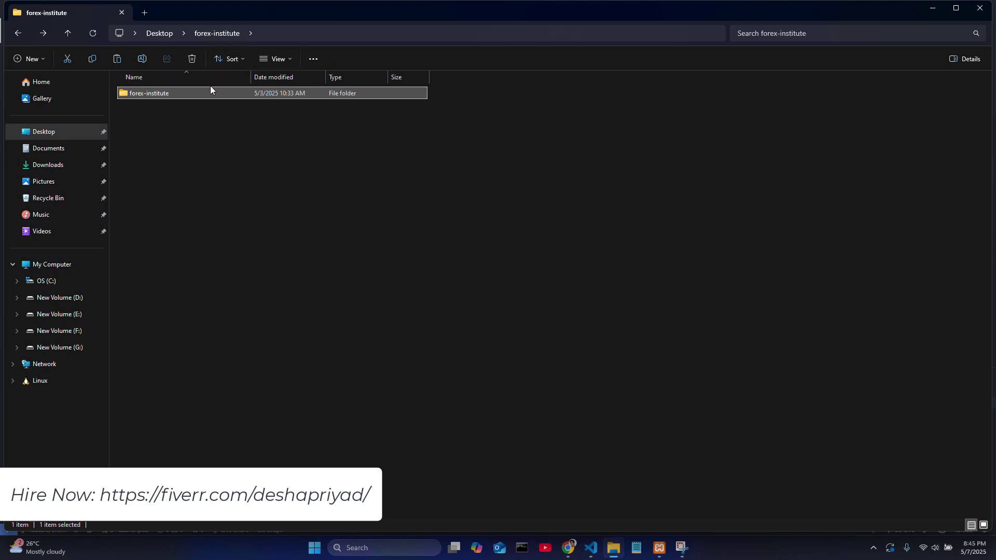
double_click(207, 92)
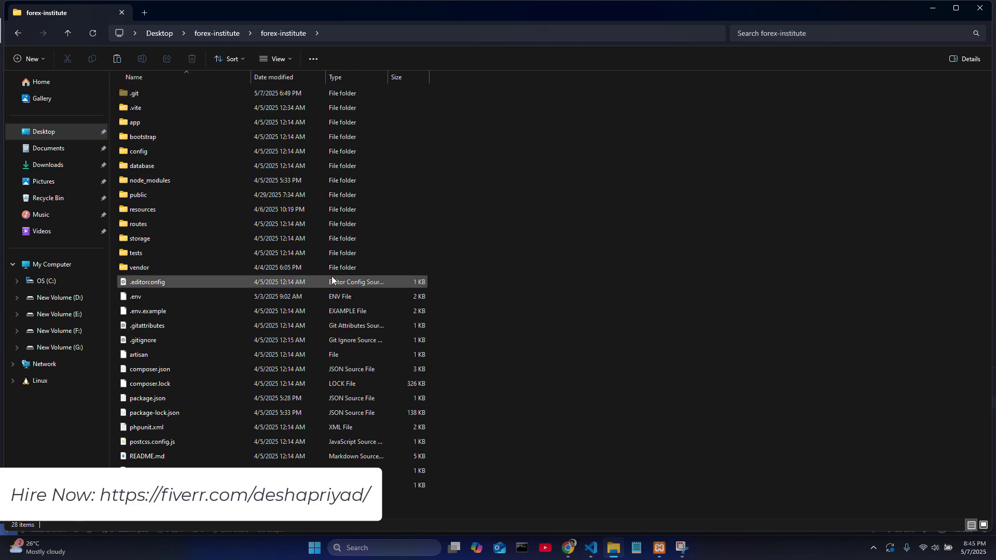
key("ctrl+a")
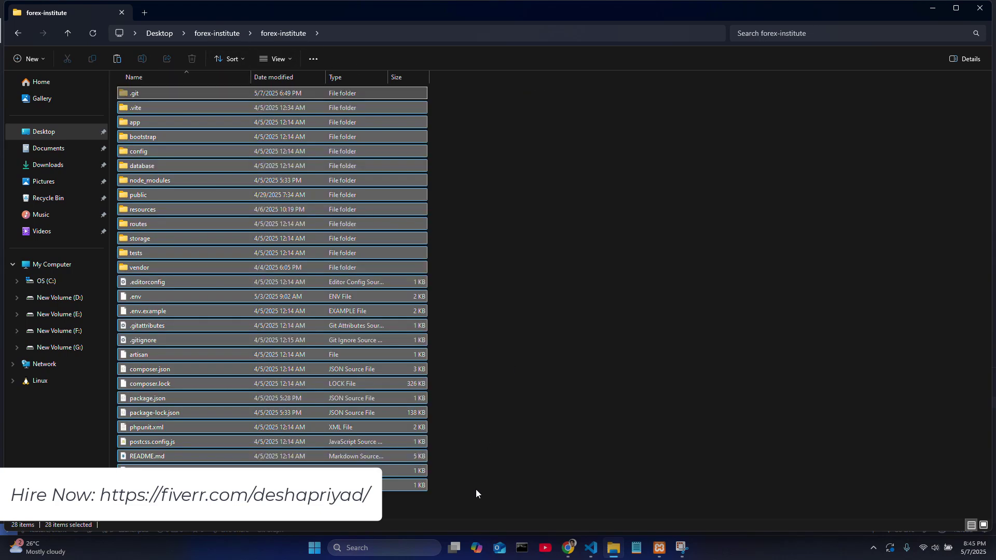
right_click(394, 201)
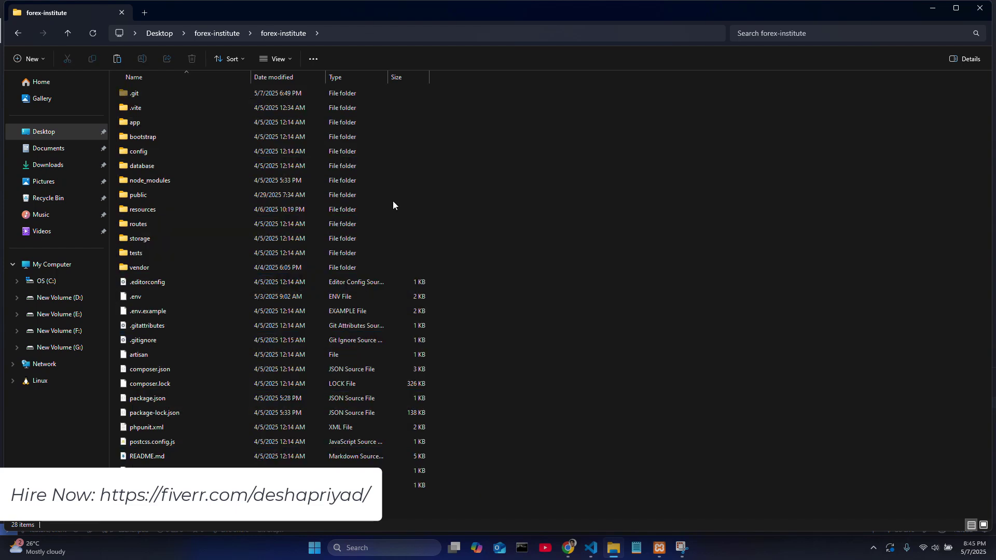
left_click(486, 176)
key("ctrl+a")
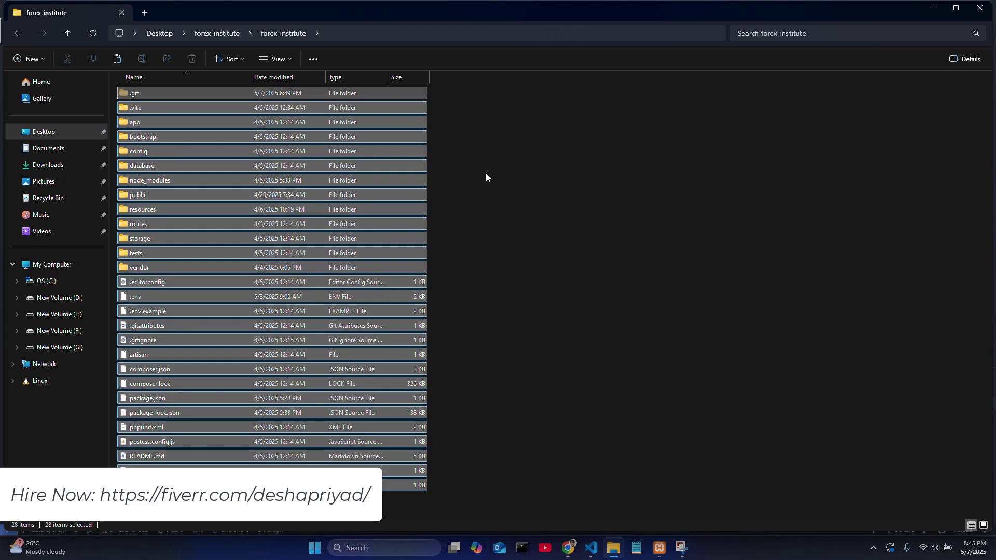
right_click(384, 217)
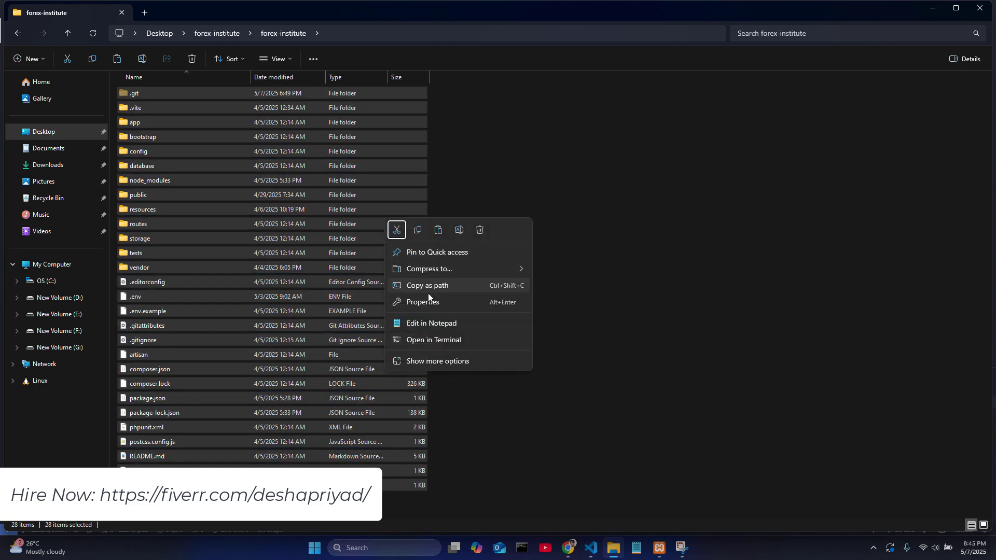
mouse_move(484, 269)
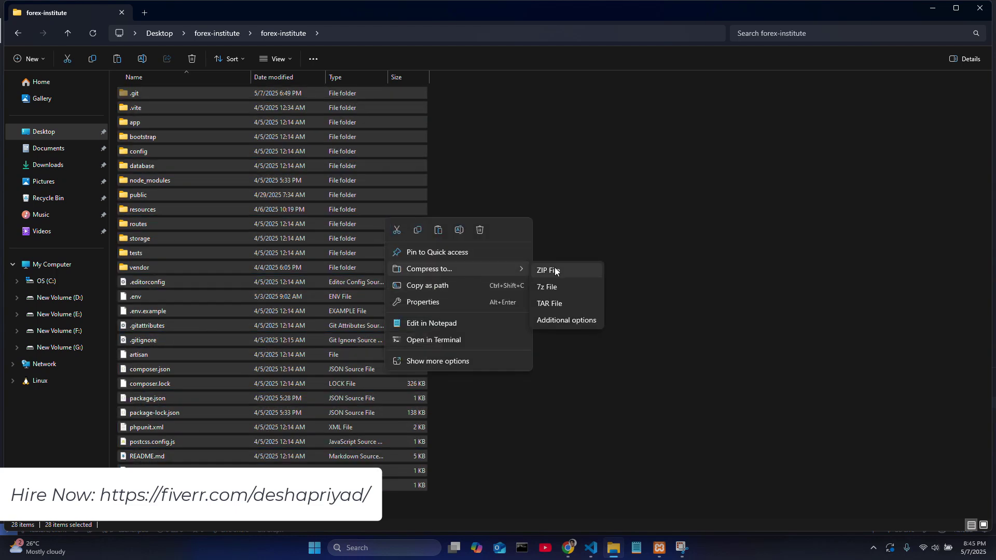
left_click(550, 271)
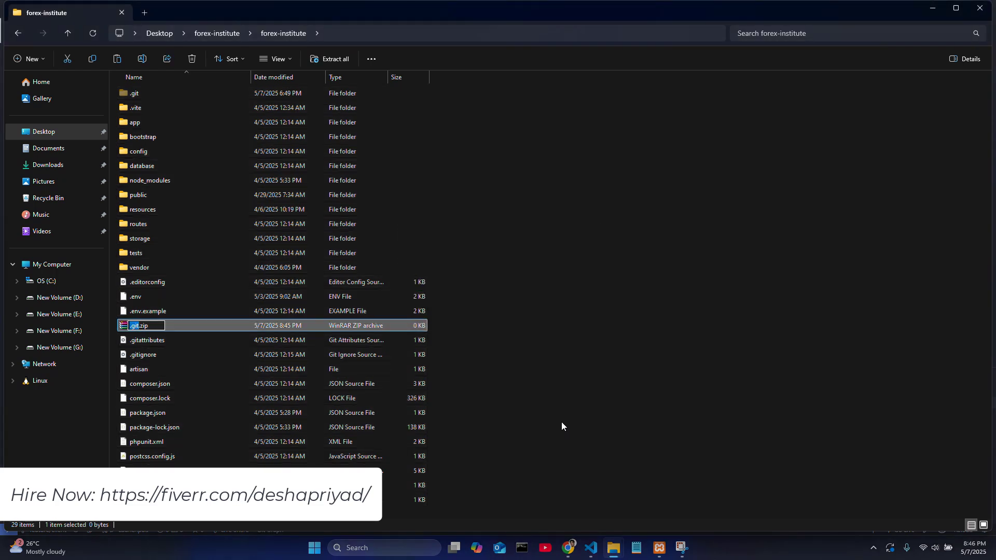
- Rename the new .git.zip archive to project.zip
left_click(586, 344)
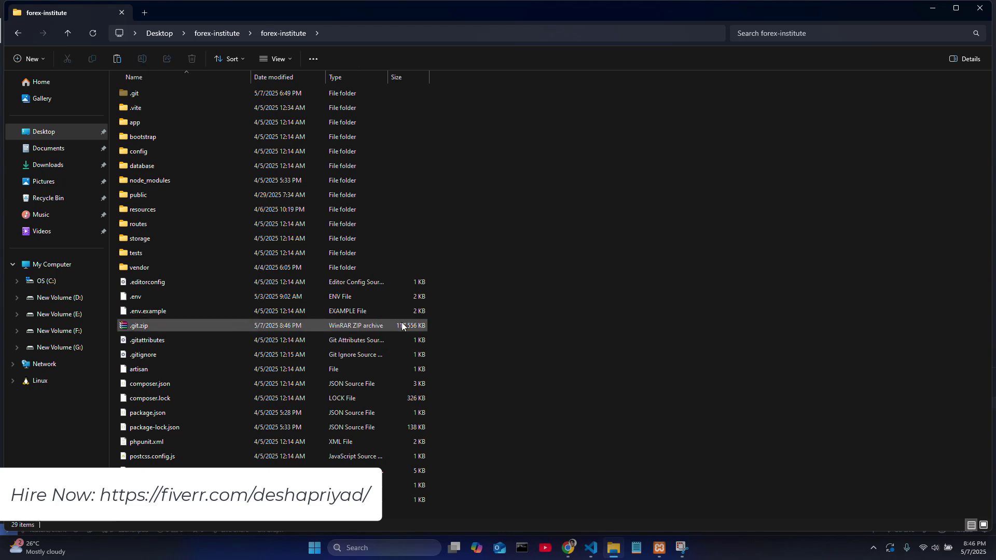
left_click(351, 325)
right_click(351, 325)
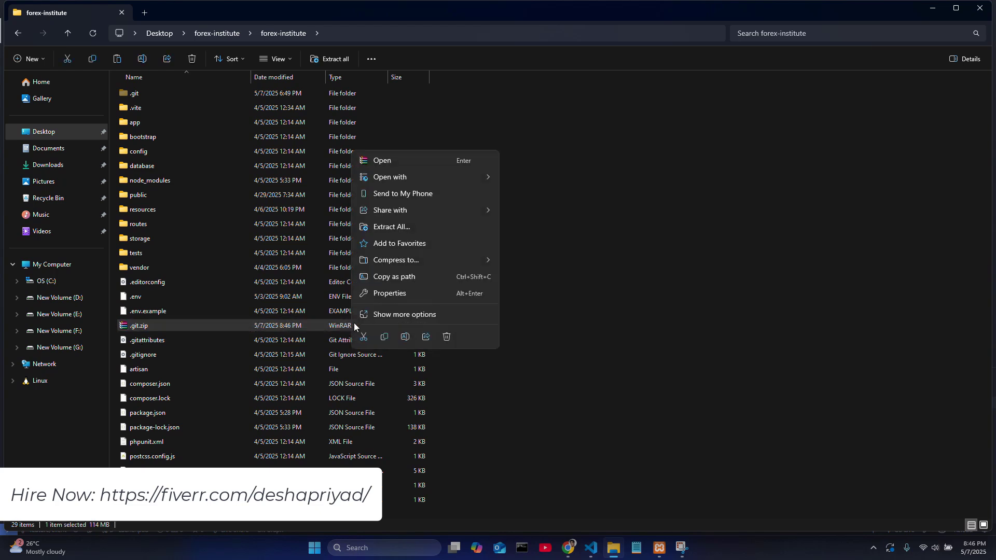
left_click(406, 337)
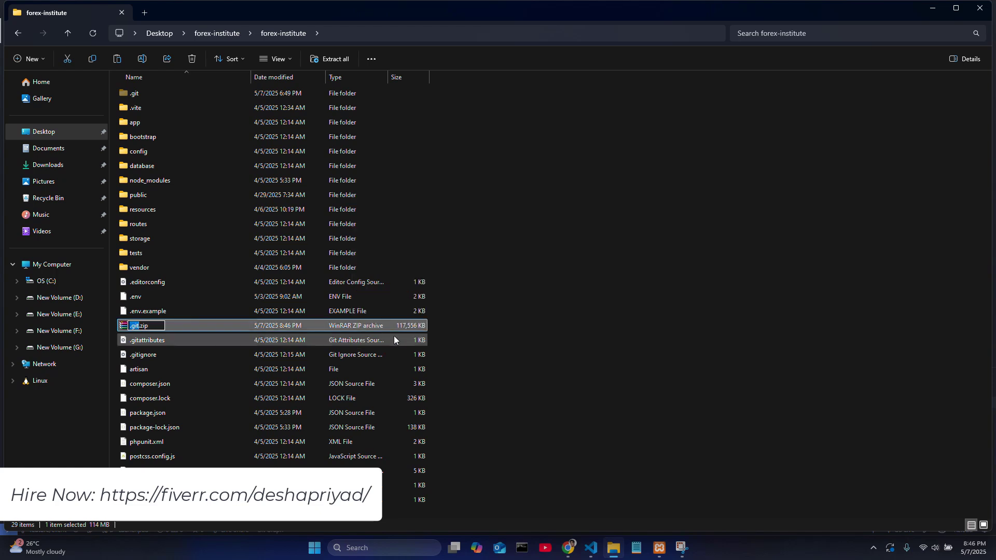
left_click(138, 327)
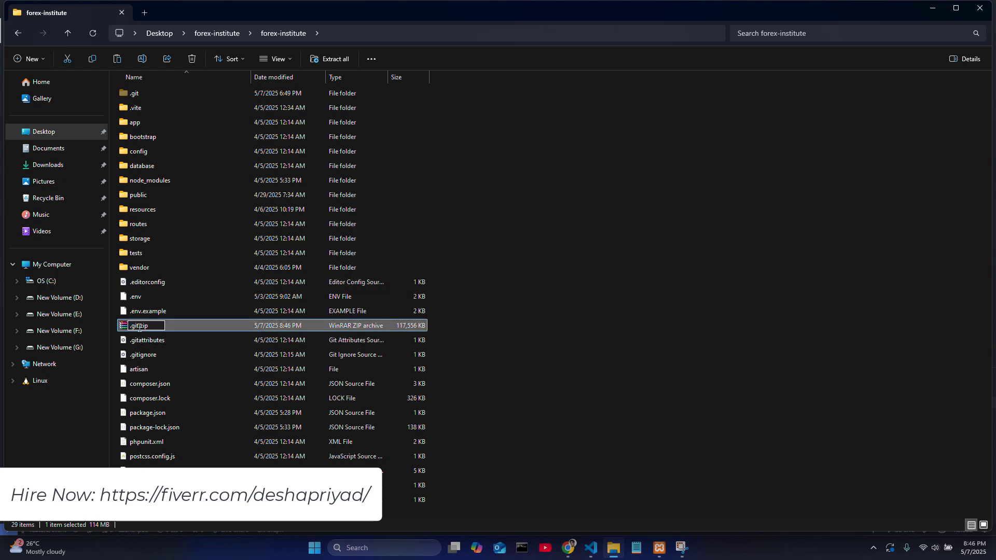
key("BackSpace")
key("BackSpace")
key("BackSpace")
key("BackSpace")
type("project")
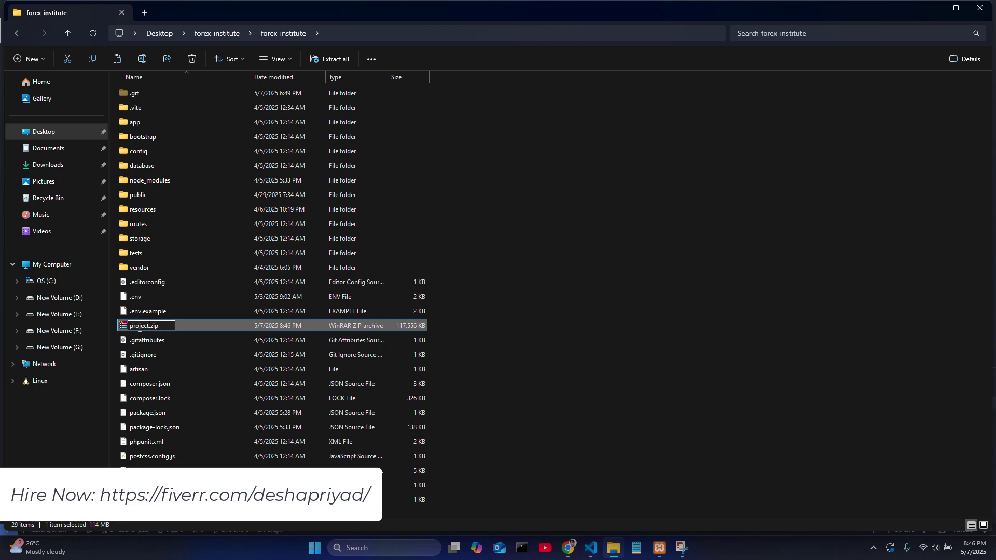
key("Return")
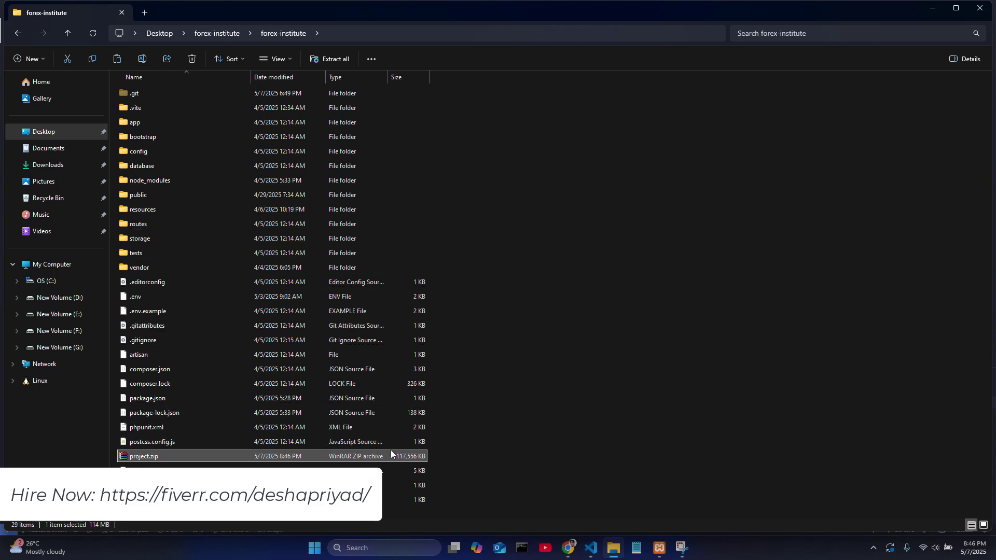
double_click(358, 456)
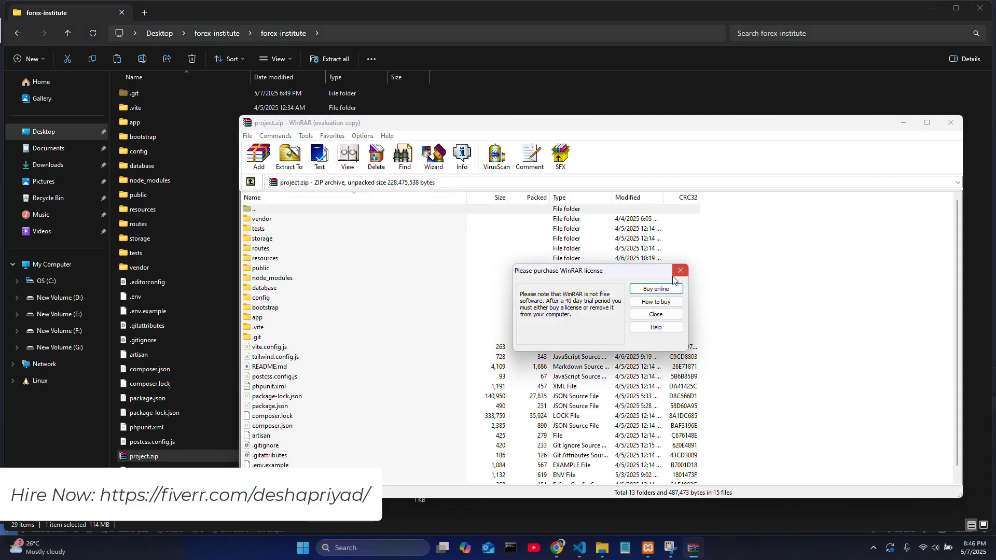
left_click(680, 271)
left_click(951, 123)
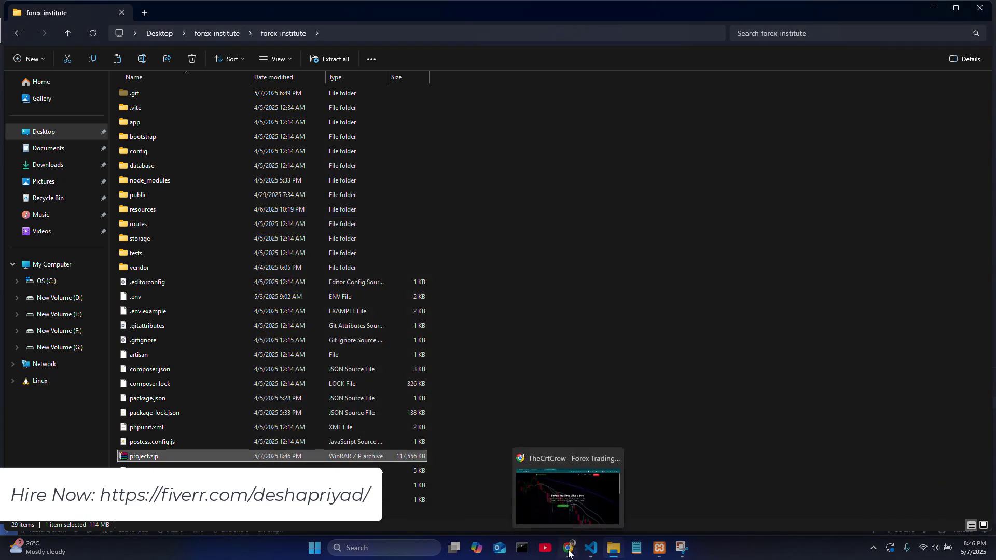
- Open File Manager from the Files section of the cPanel Tools page in Chrome
left_click(569, 553)
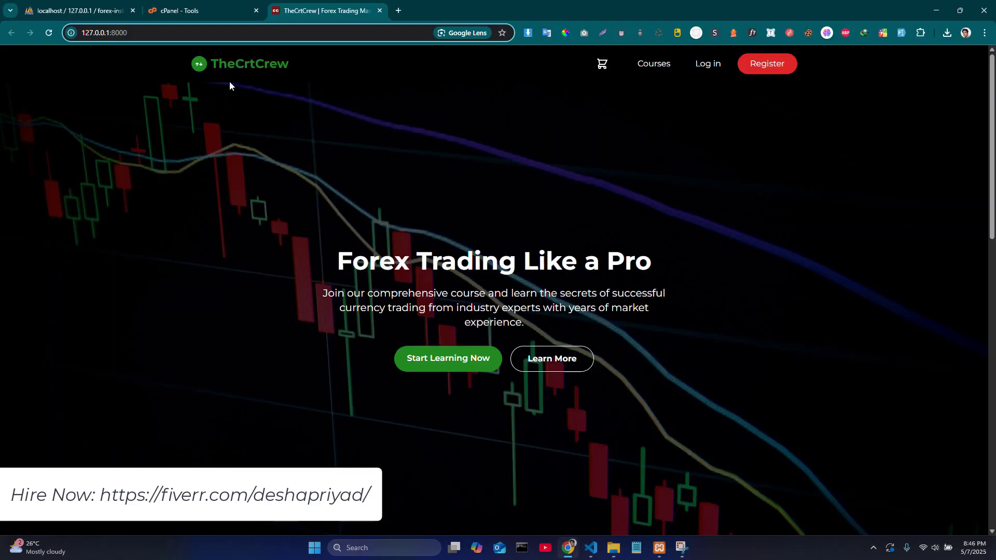
left_click(223, 9)
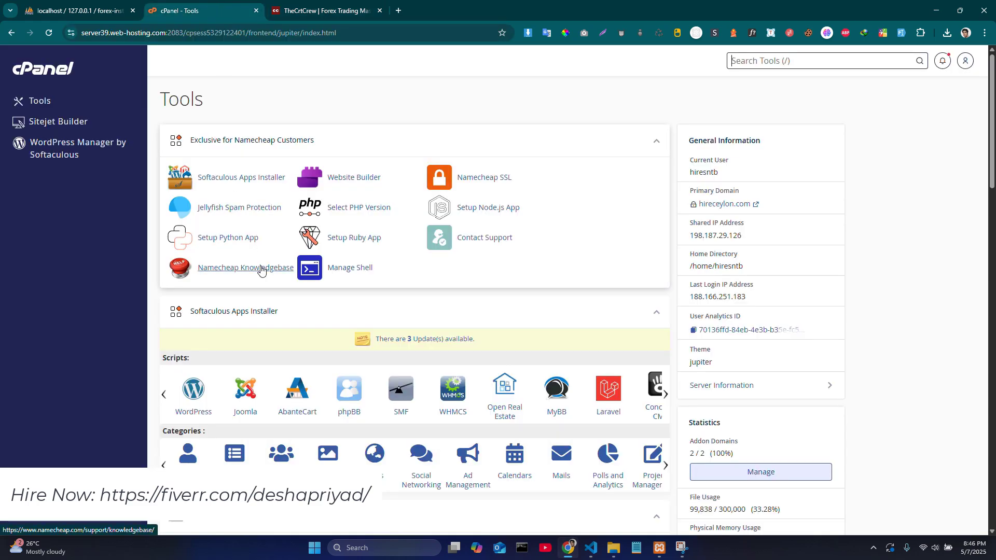
scroll(259, 275, "down", 5)
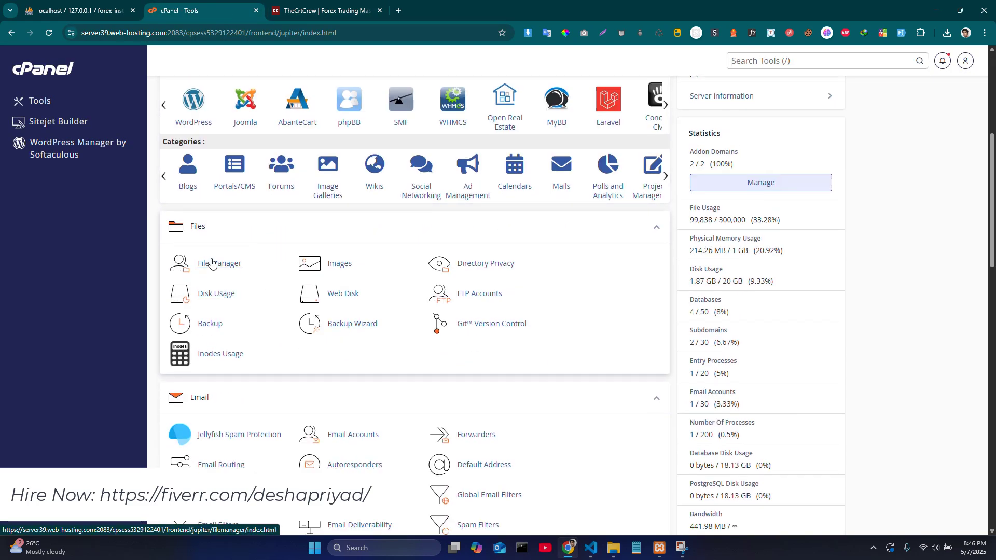
left_click(213, 263)
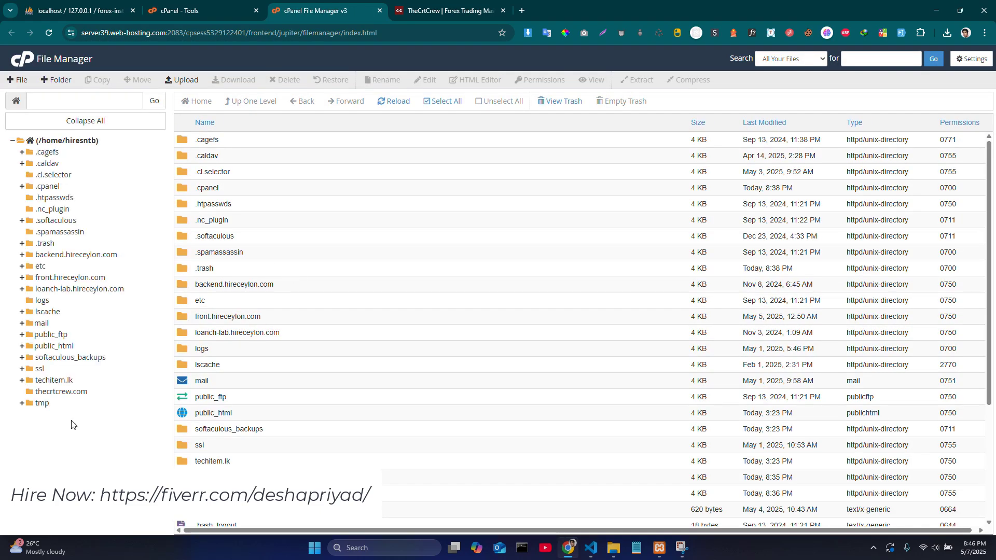
- Create a new folder named crtcrew in the home directory
left_click(57, 79)
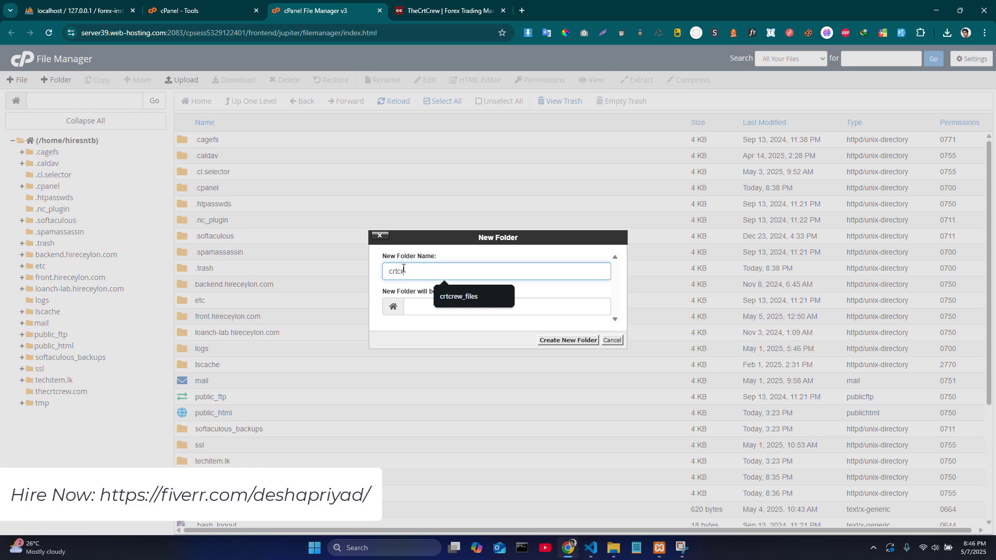
left_click(493, 260)
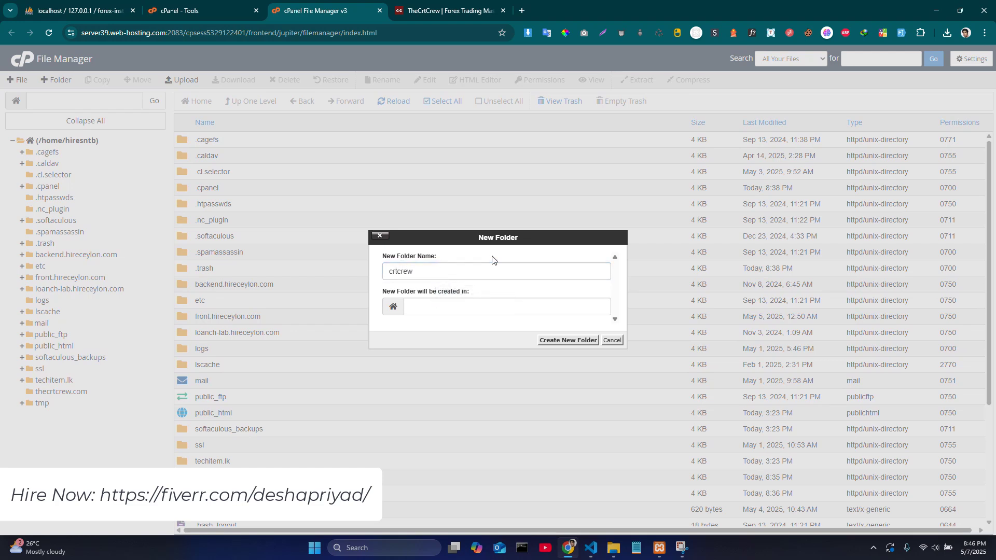
left_click(469, 279)
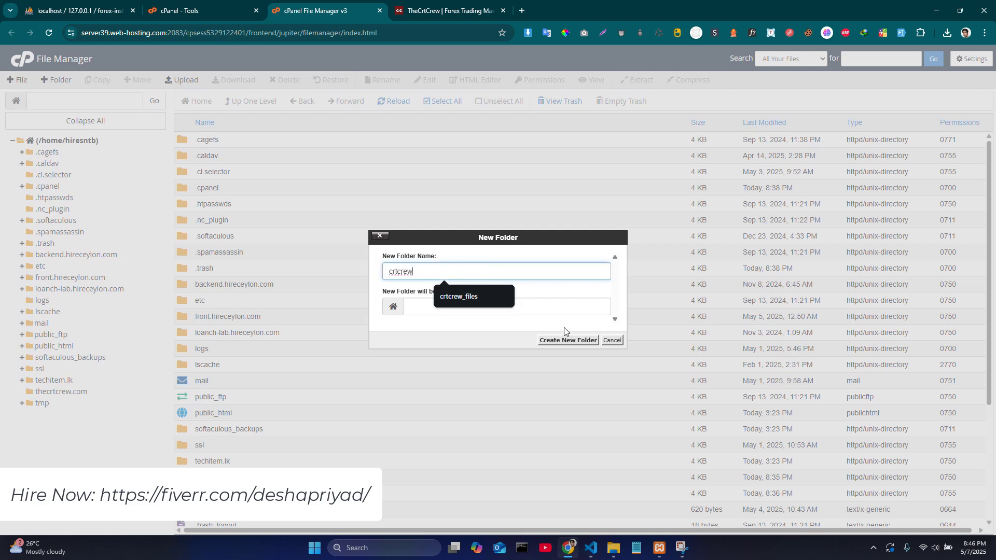
left_click(565, 341)
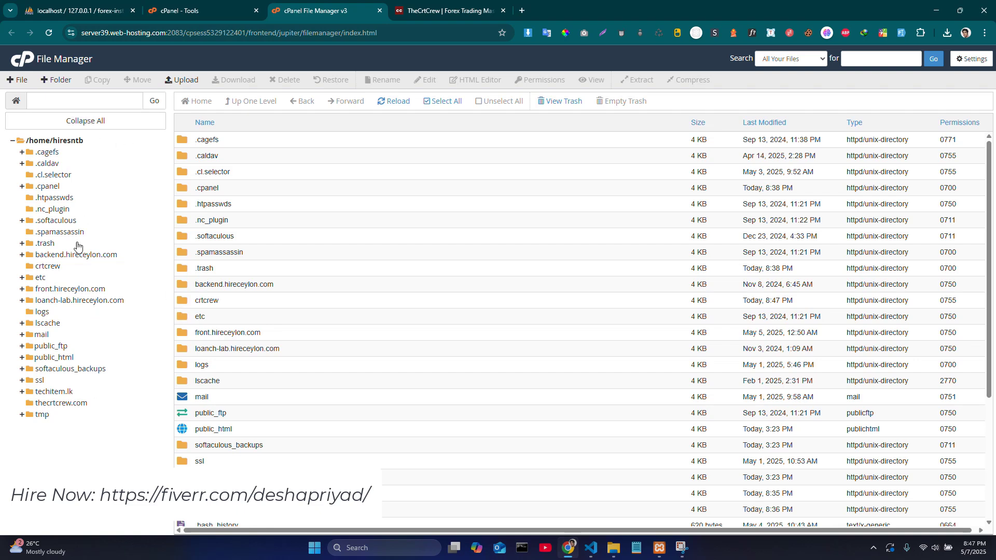
- Select the new crtcrew folder in the home directory listing
scroll(294, 420, "down", 4)
scroll(281, 270, "up", 4)
left_click(213, 301)
left_click(213, 302)
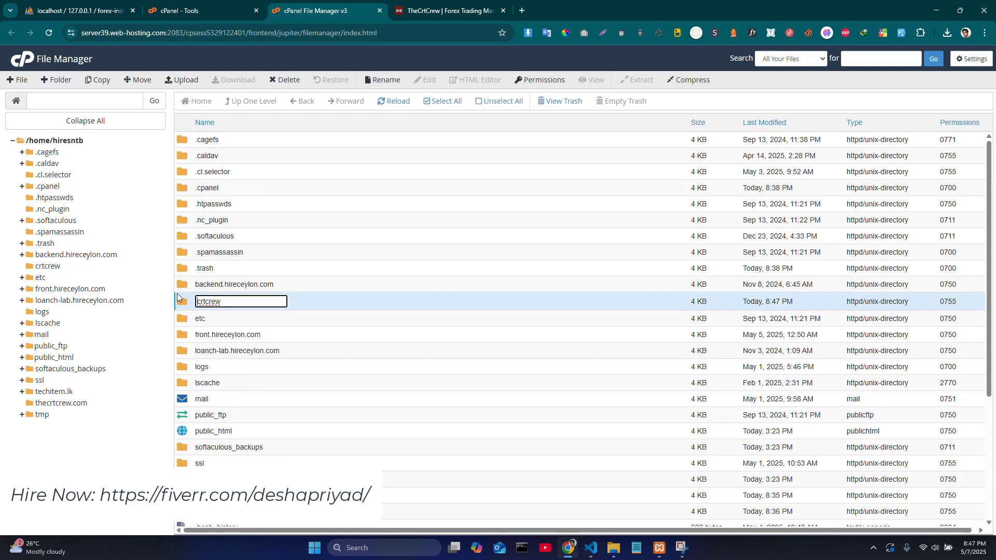
- Upload project.zip from Desktop > forex-institute > forex-institute into the crtcrew folder
double_click(181, 301)
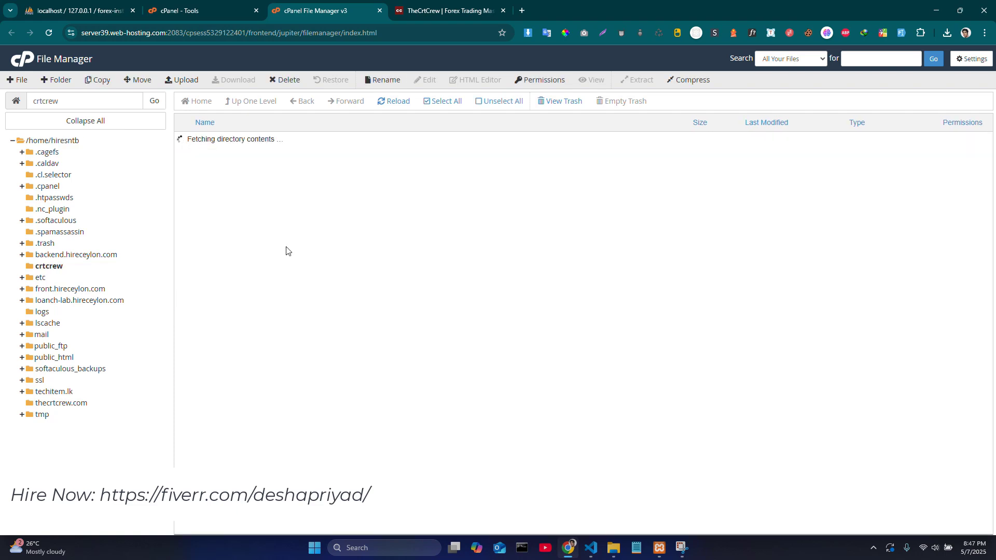
left_click(177, 79)
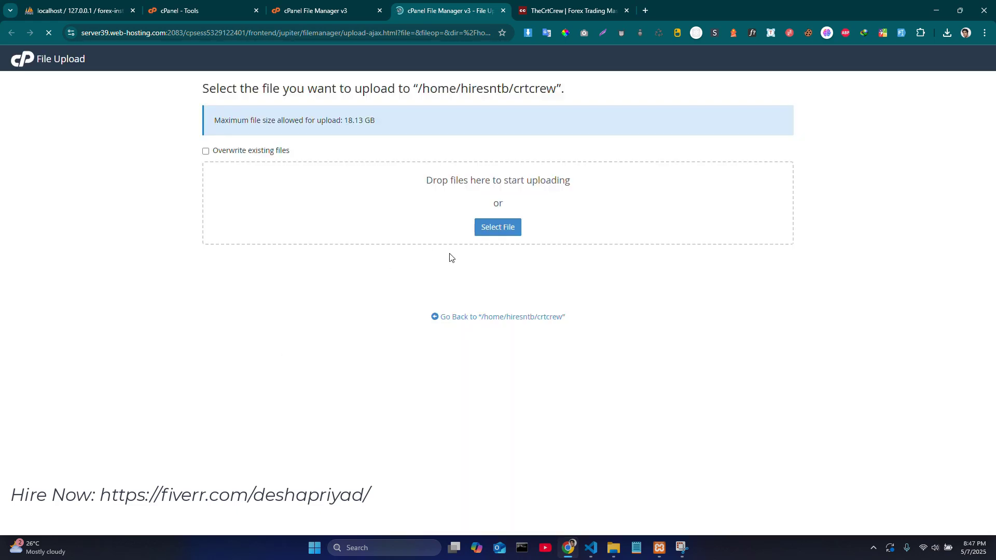
left_click(486, 230)
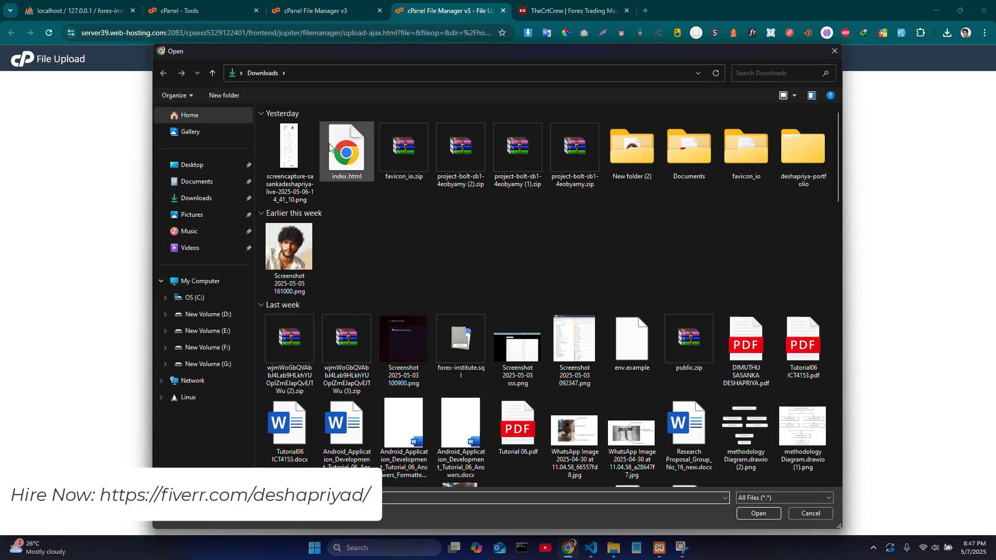
left_click(210, 167)
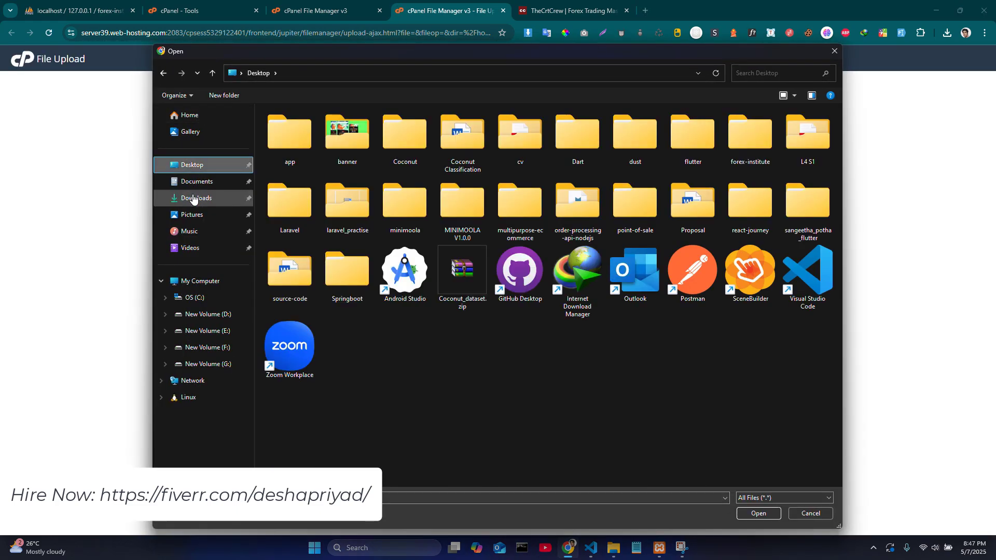
left_click(199, 198)
left_click(203, 167)
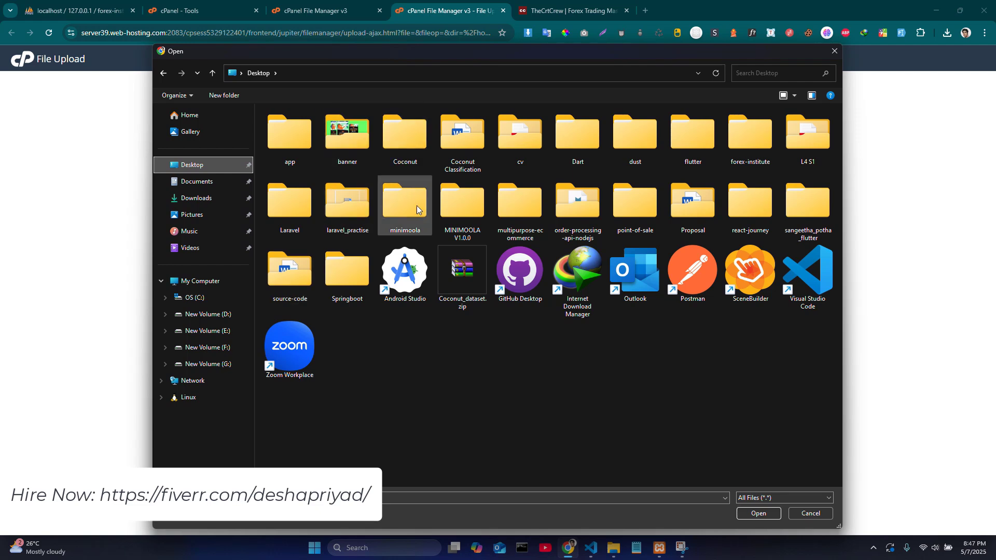
double_click(731, 150)
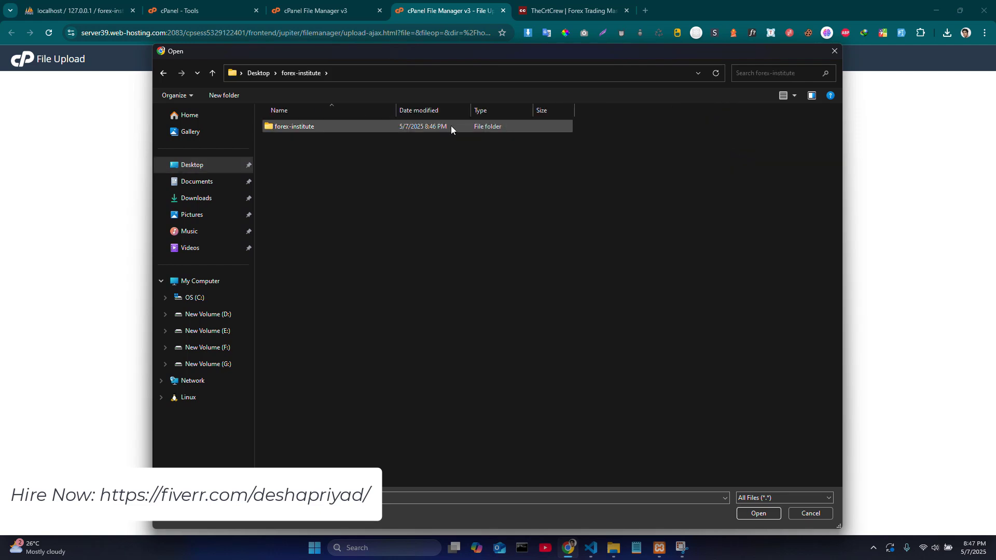
double_click(444, 128)
scroll(324, 319, "down", 2)
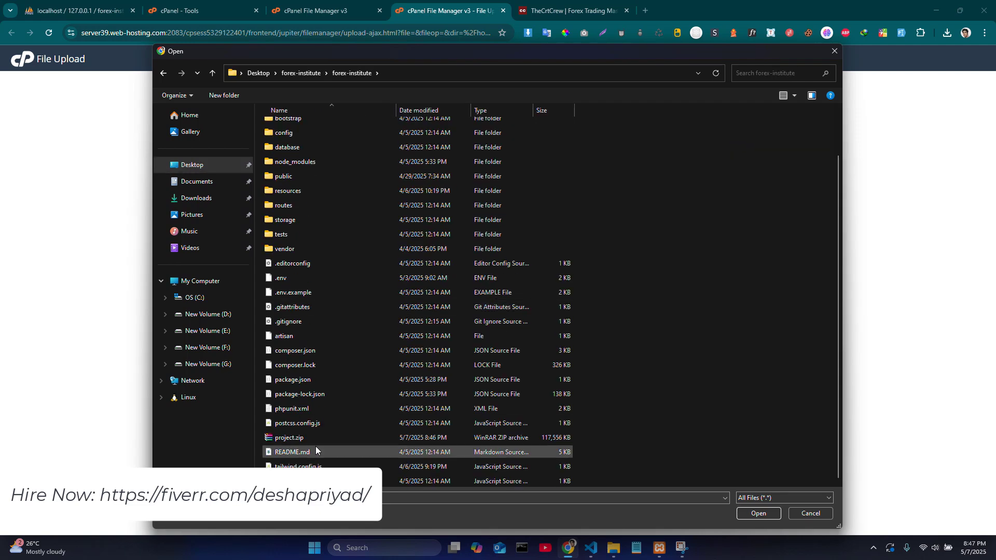
double_click(331, 433)
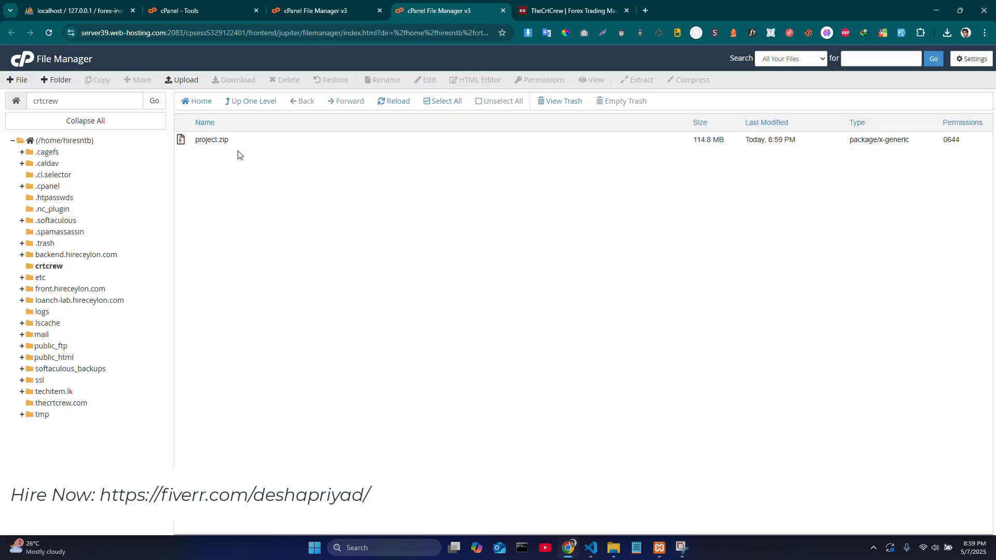
- Extract project.zip into the crtcrew folder
right_click(263, 135)
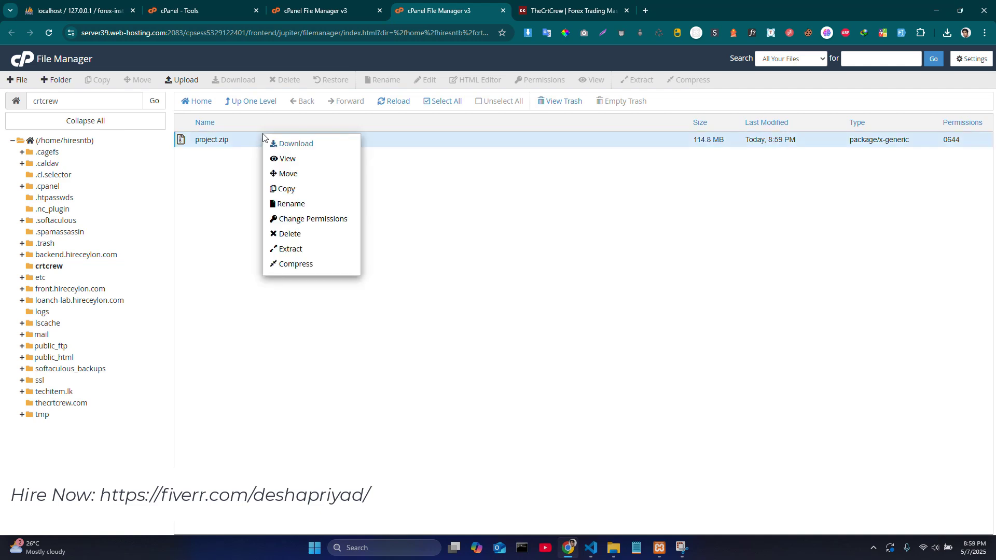
left_click(292, 249)
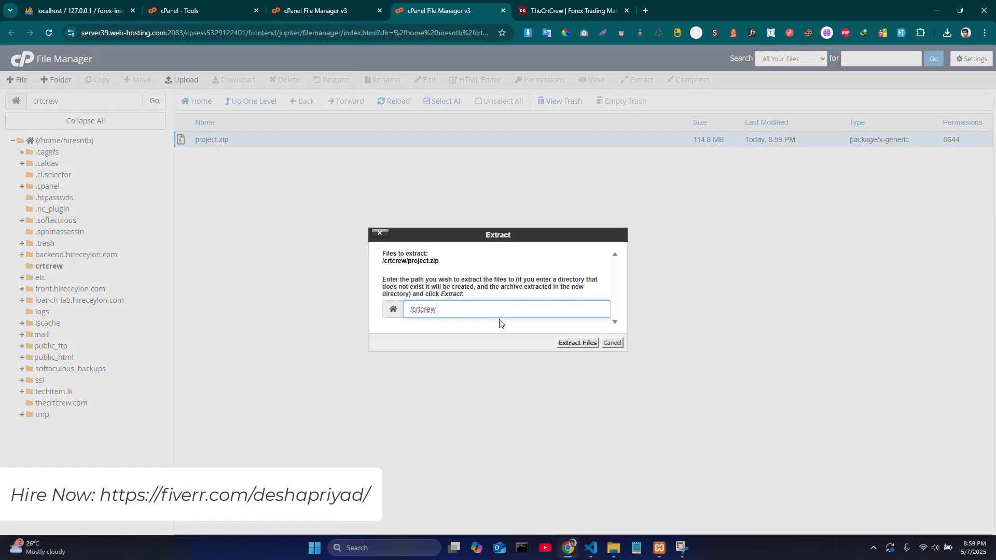
left_click(573, 346)
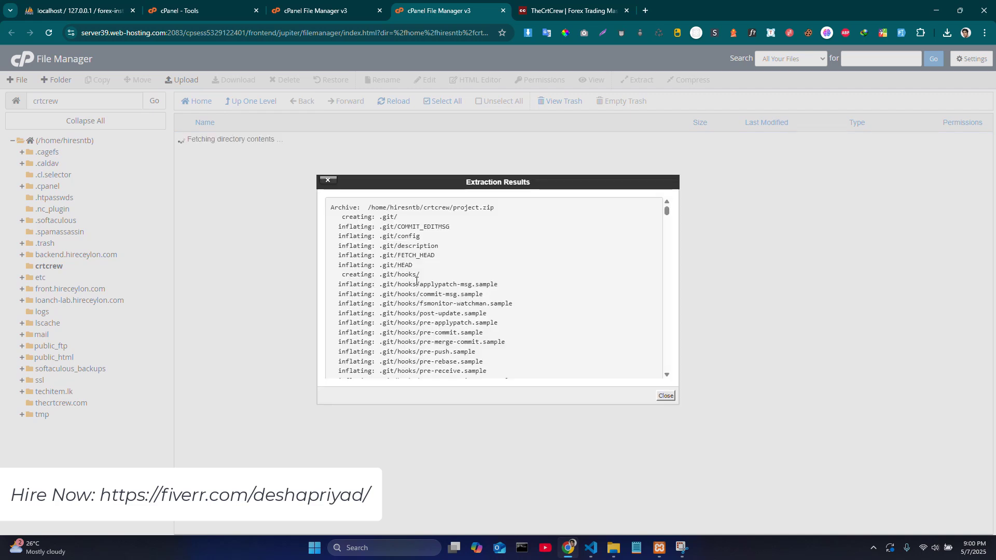
left_click(666, 396)
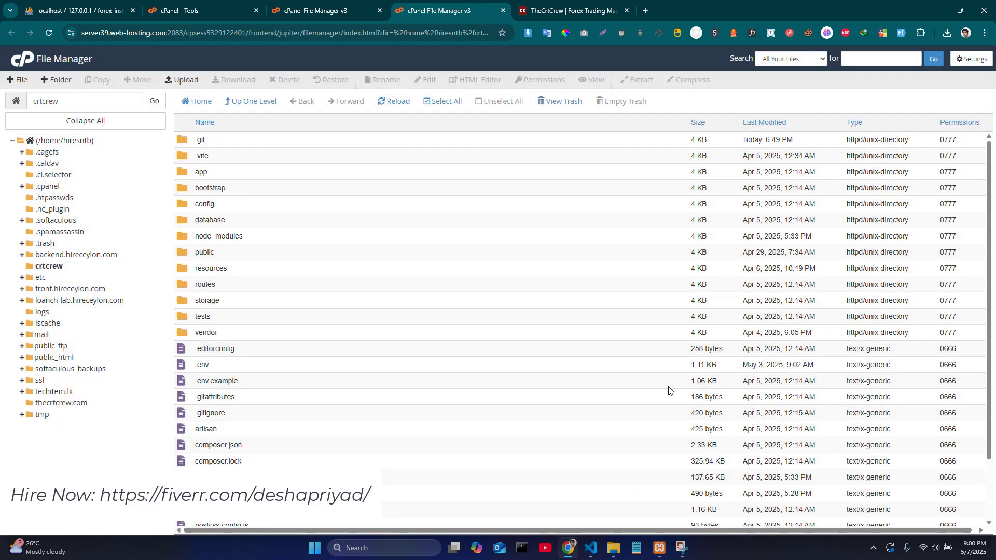
- Delete the project.zip archive from crtcrew
scroll(461, 329, "down", 2)
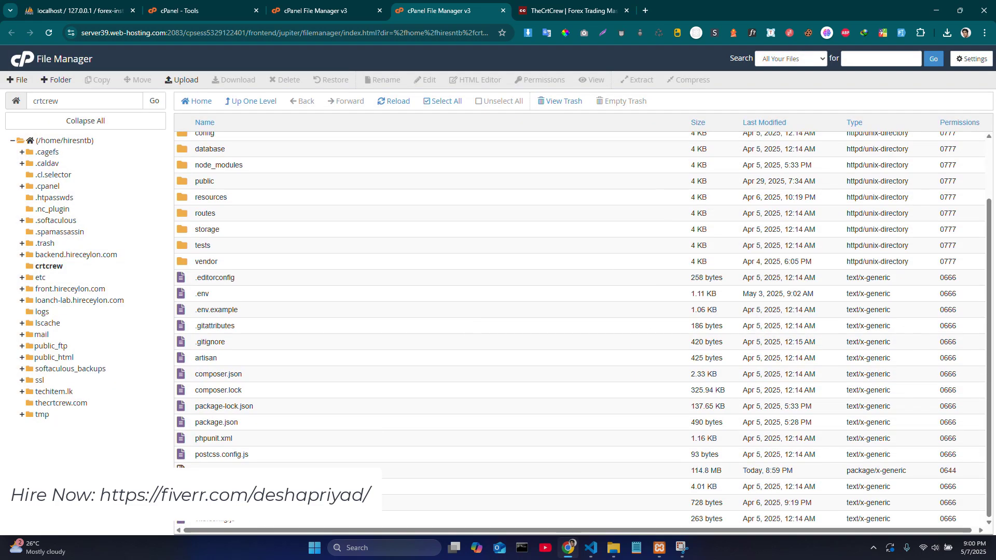
left_click(265, 470)
right_click(265, 470)
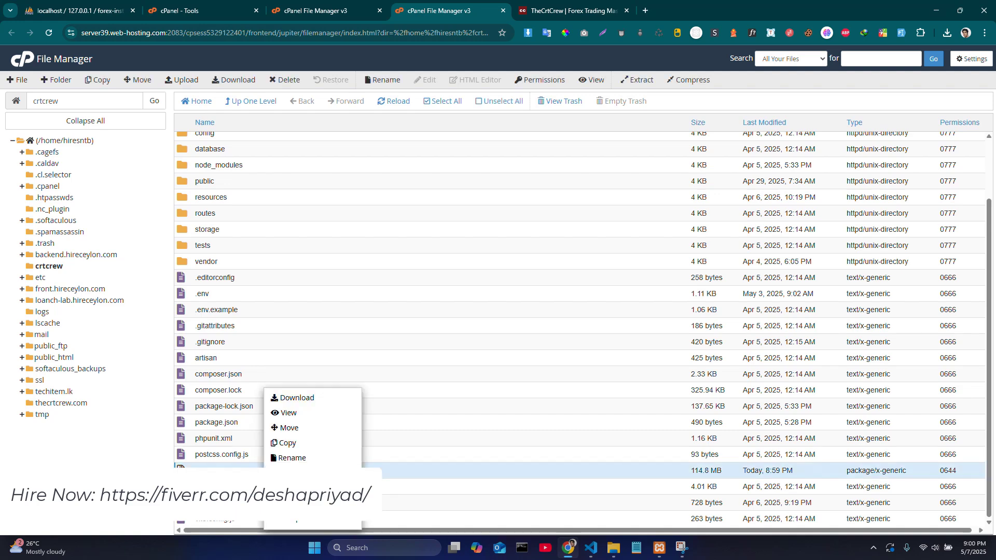
left_click(291, 474)
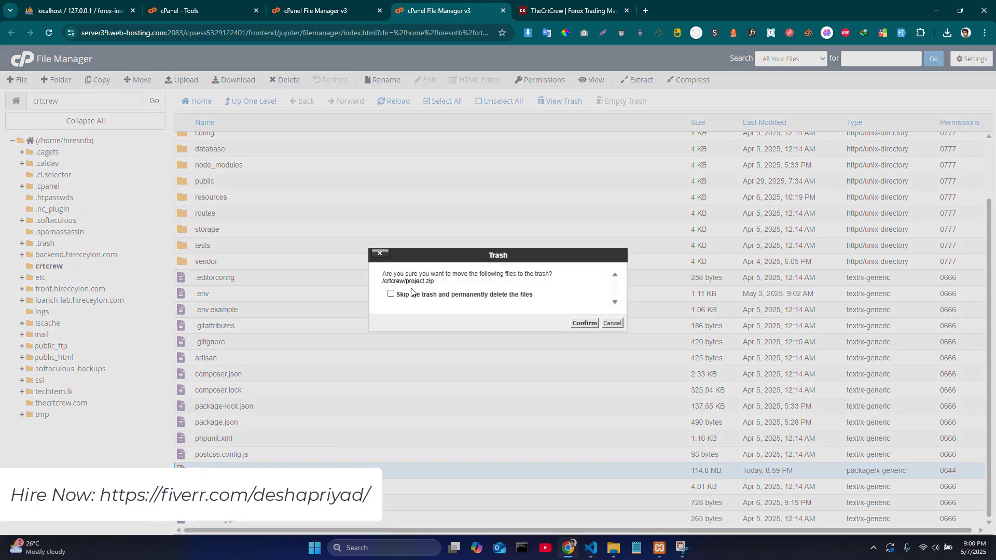
left_click(584, 324)
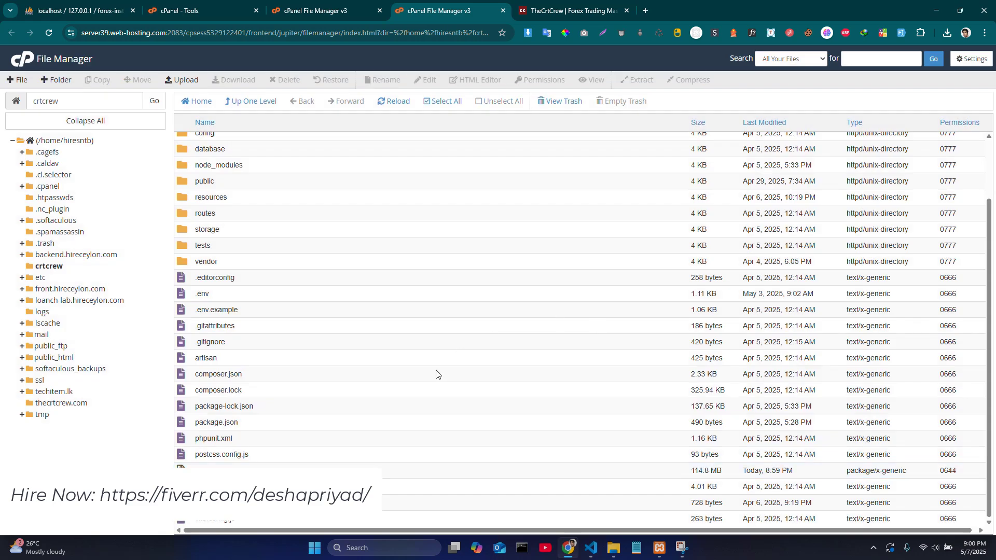
scroll(465, 254, "up", 2)
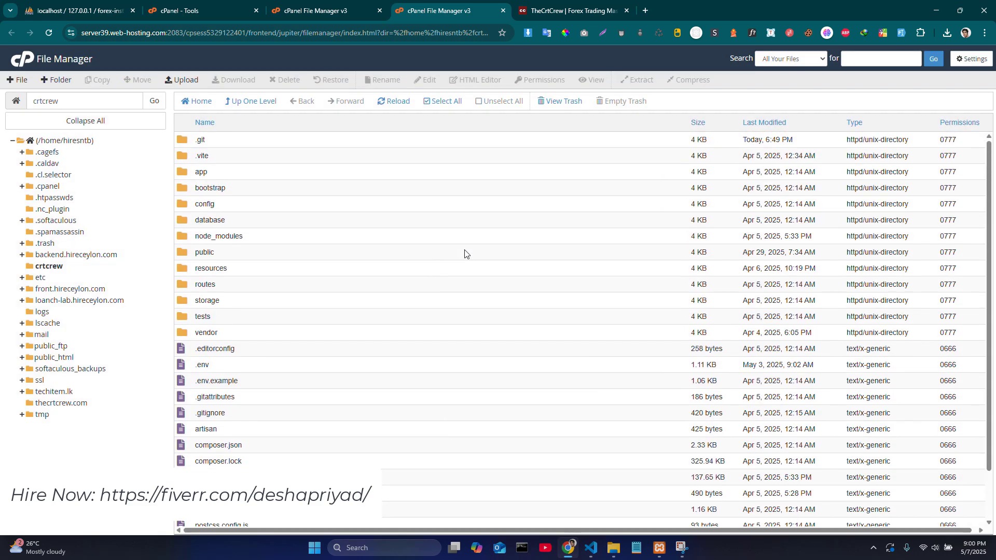
- Open crtcrew/public and select all its files, backend through robots.txt
left_click(255, 253)
double_click(253, 255)
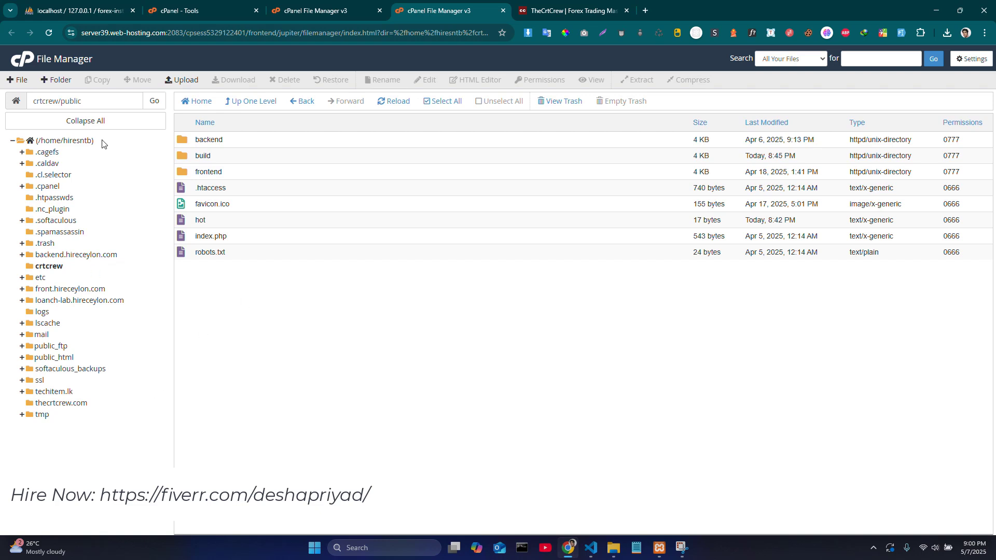
left_click(70, 404)
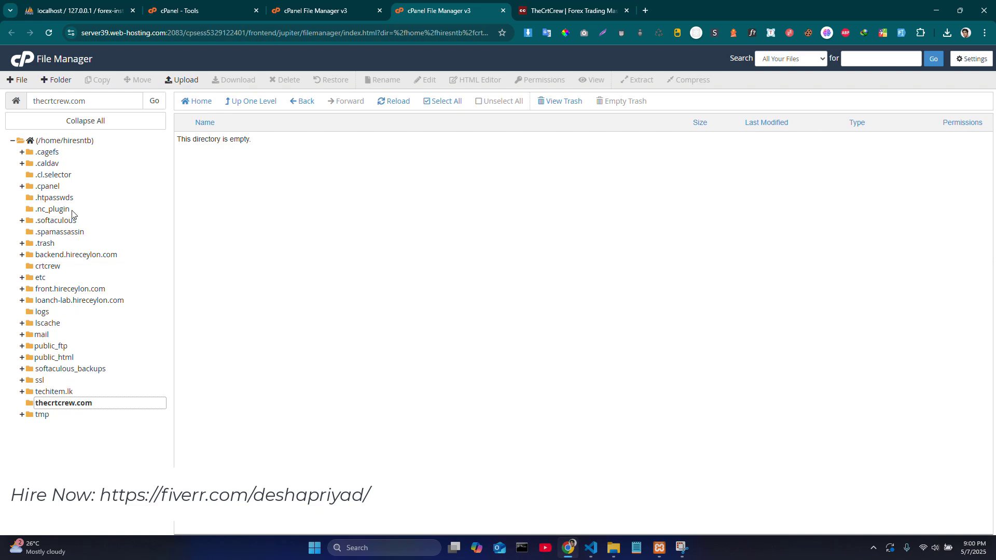
left_click(52, 266)
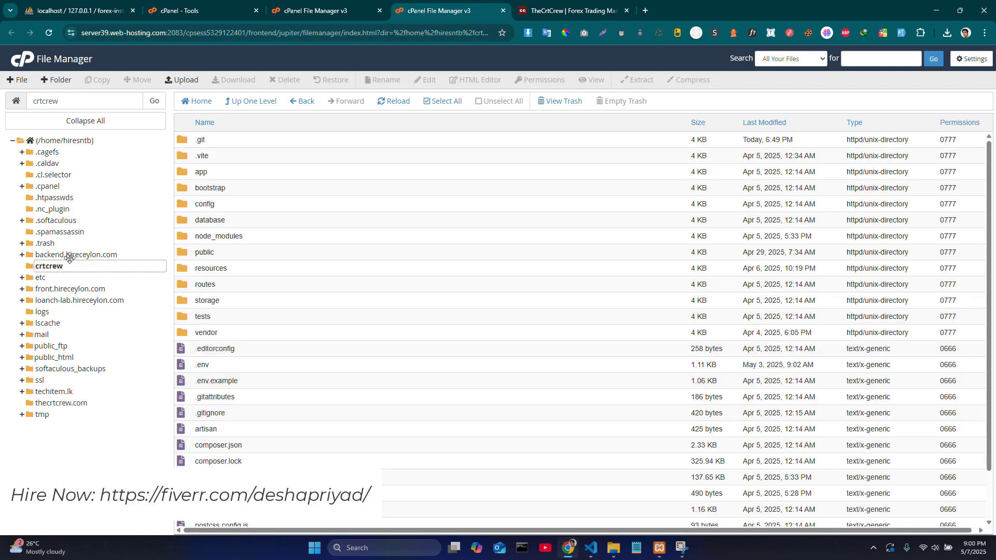
double_click(193, 253)
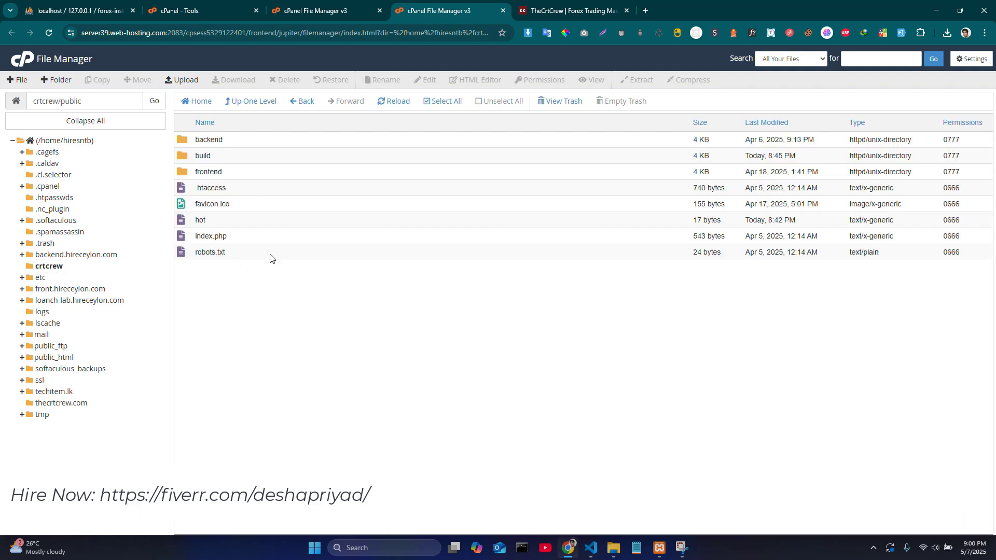
left_click_drag(269, 258, 315, 139)
- Copy all items from crtcrew/public into the thecrtcrew.com folder and open it to verify
right_click(315, 139)
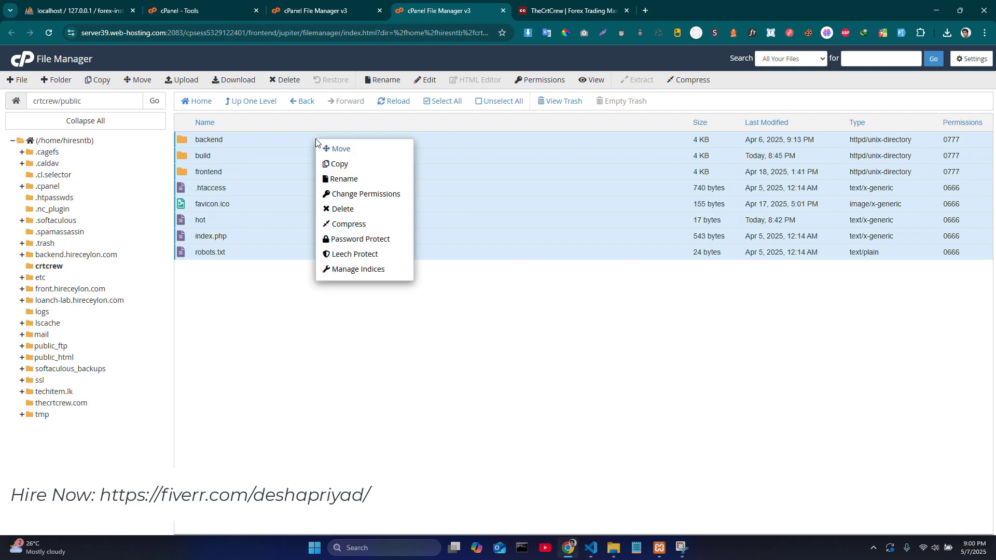
left_click(372, 164)
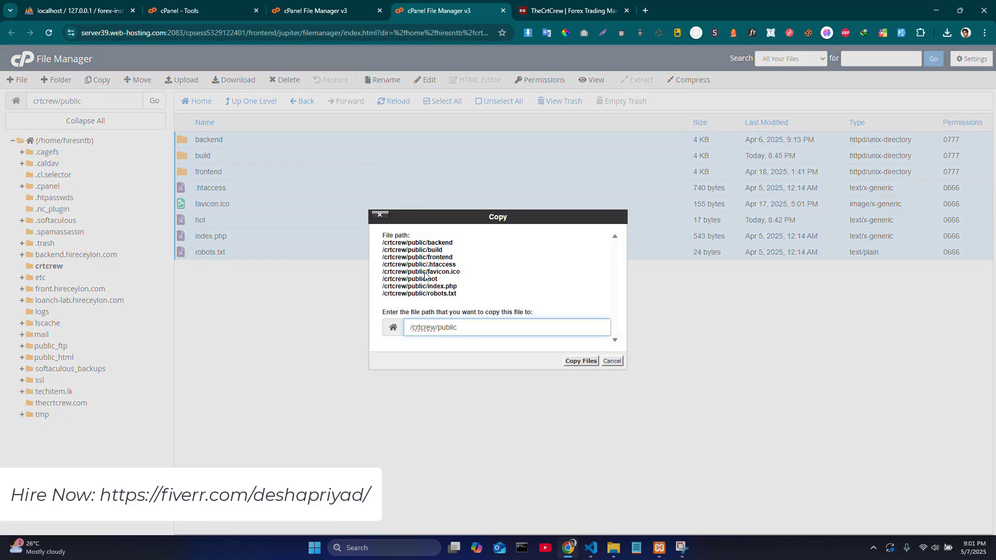
left_click_drag(465, 327, 413, 330)
key("BackSpace")
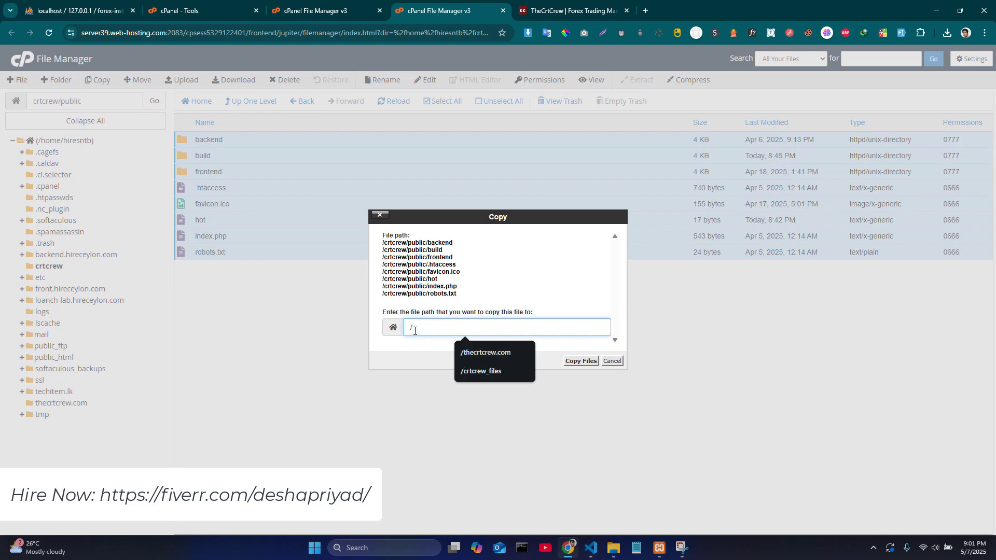
left_click(495, 352)
left_click(574, 363)
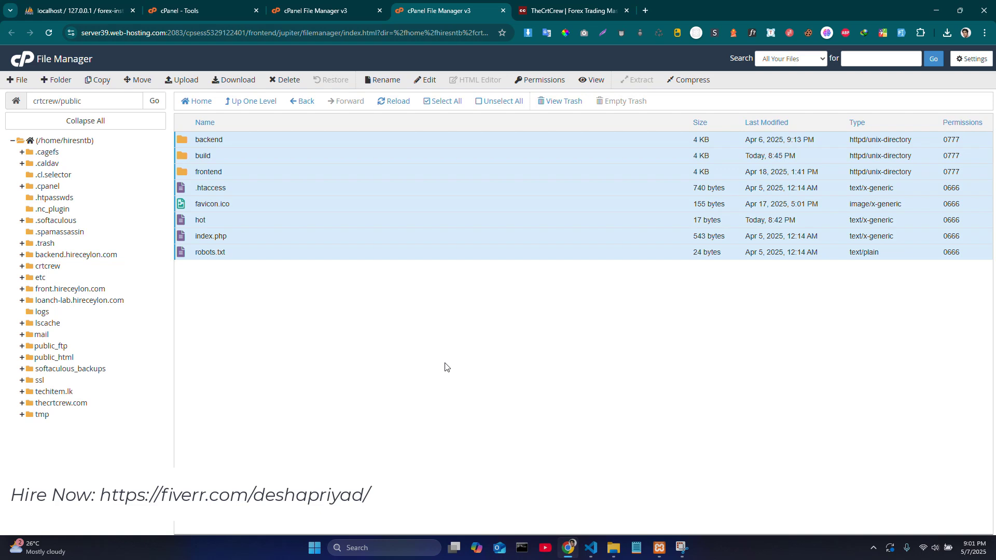
left_click(61, 404)
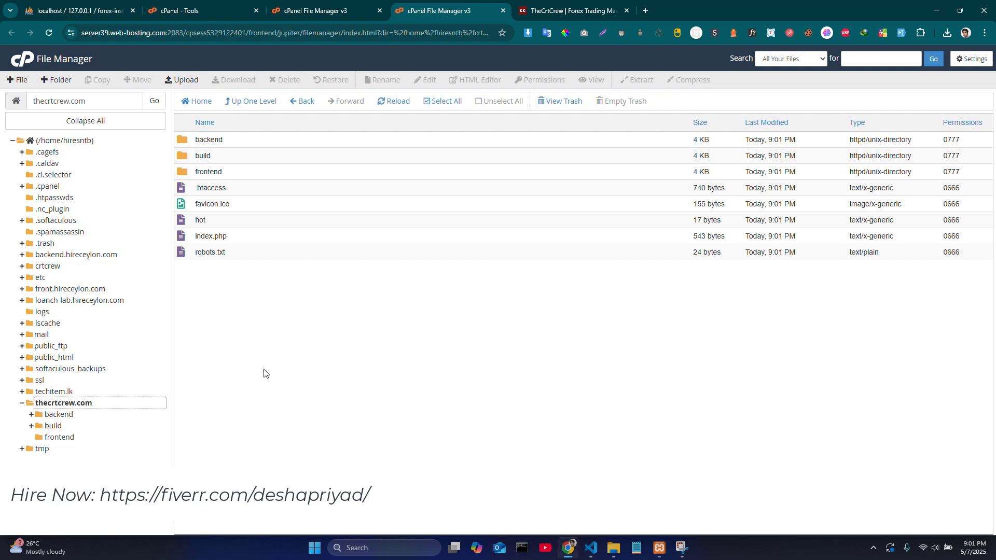
- Delete the assets folder from crtcrew/public/build
left_click(55, 267)
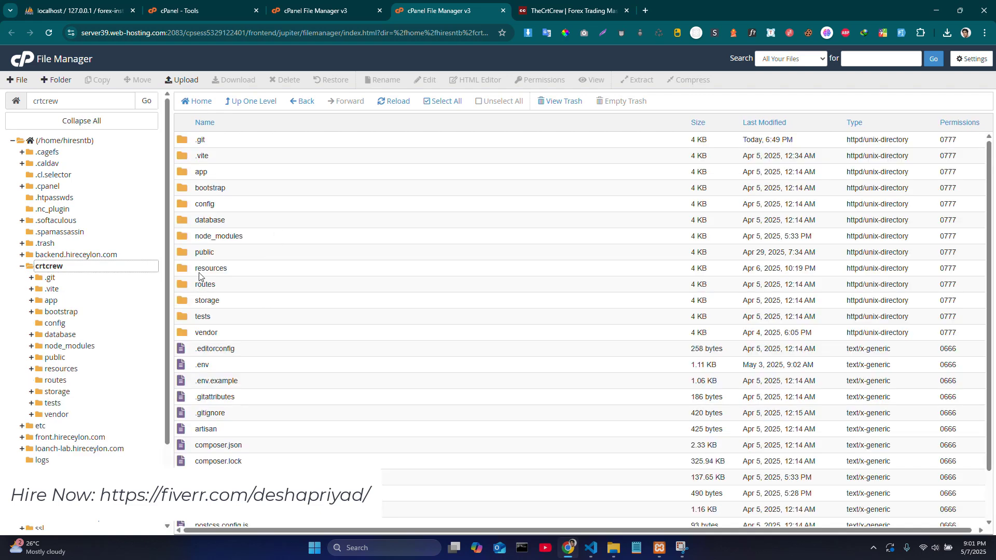
double_click(188, 257)
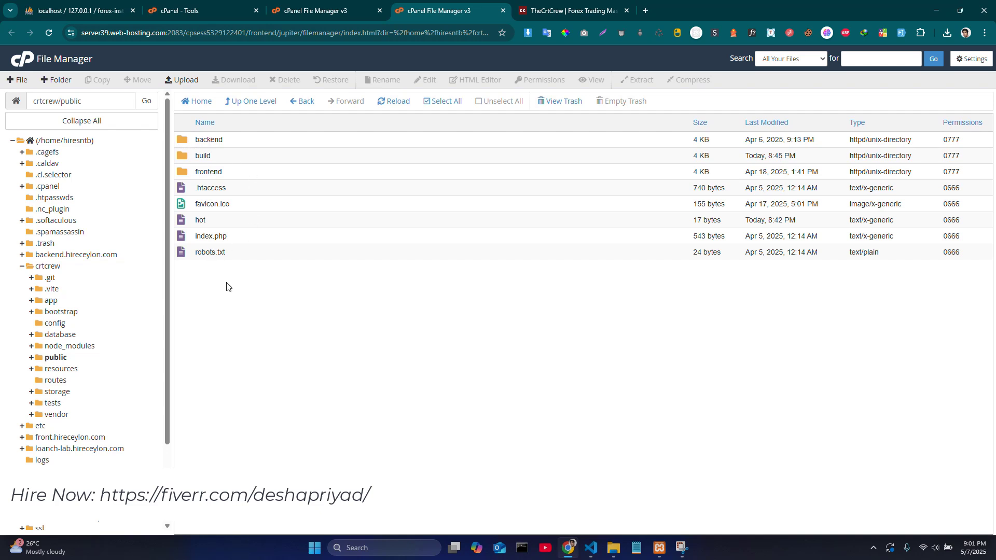
double_click(181, 158)
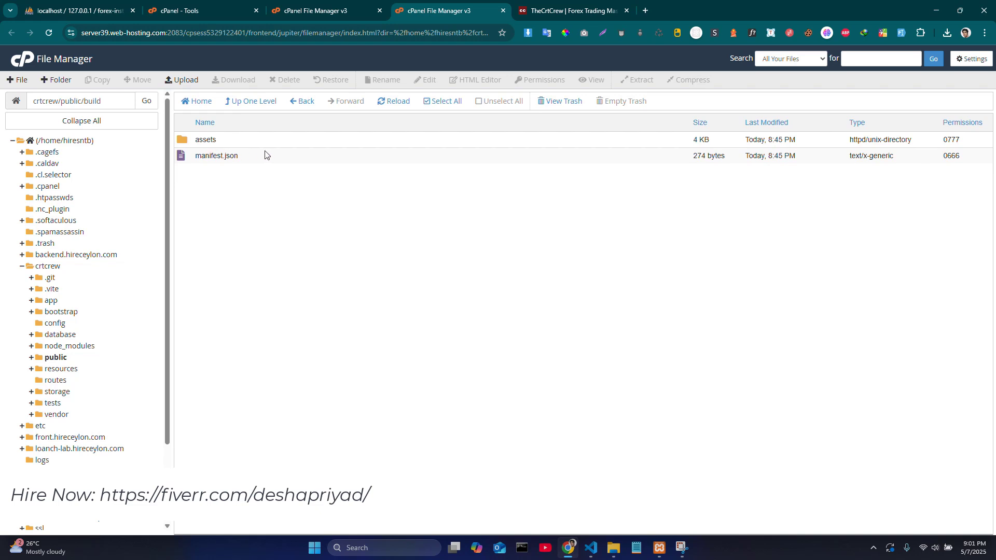
left_click(255, 147)
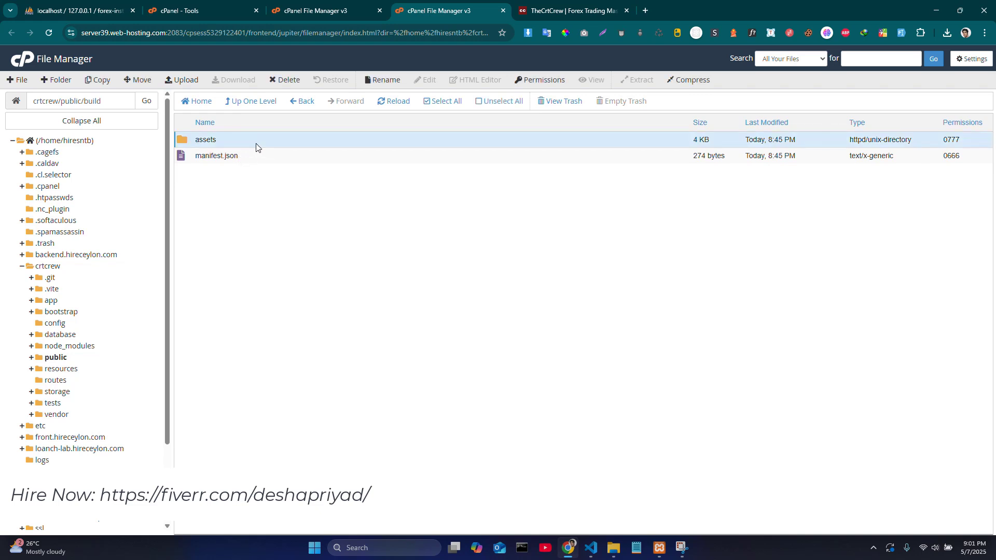
key("Delete")
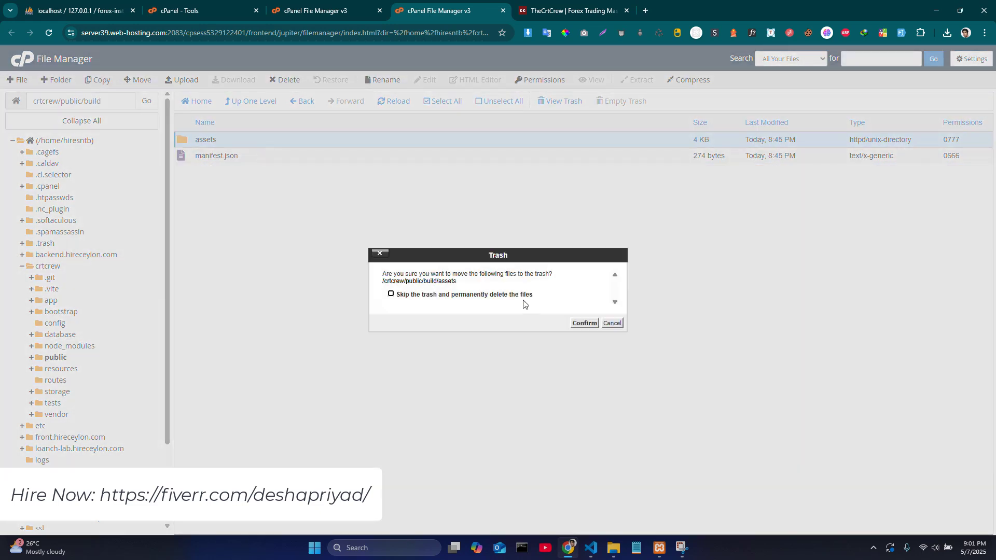
left_click(585, 324)
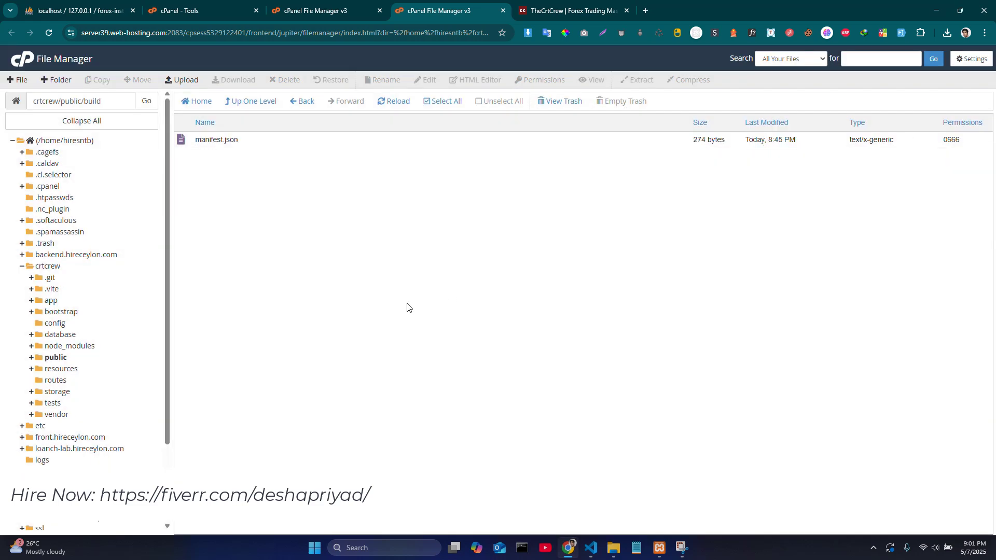
- Delete the seven non-build items from crtcrew/public, from backend to robots.txt
left_click(56, 358)
left_click(247, 250)
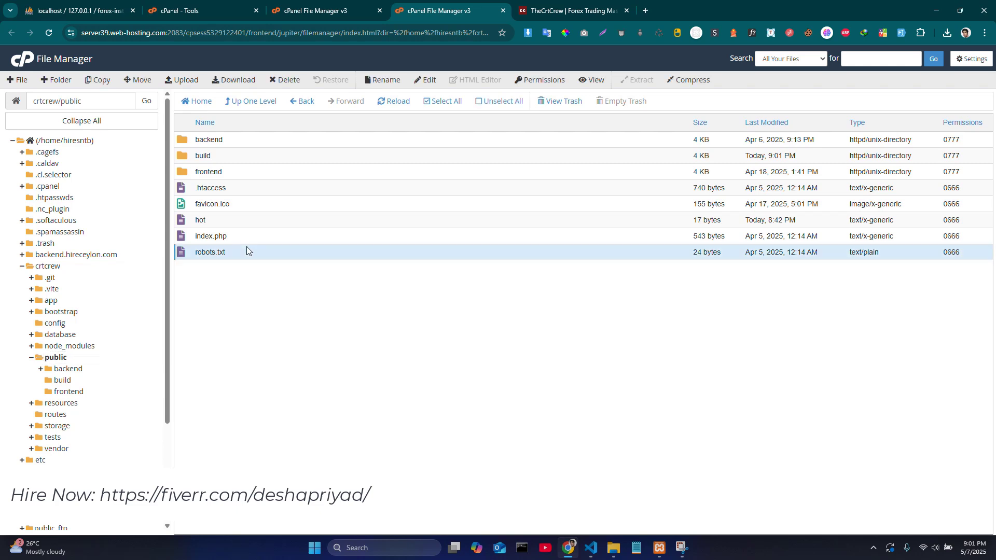
left_click(269, 237, "ctrl")
left_click(301, 221, "ctrl")
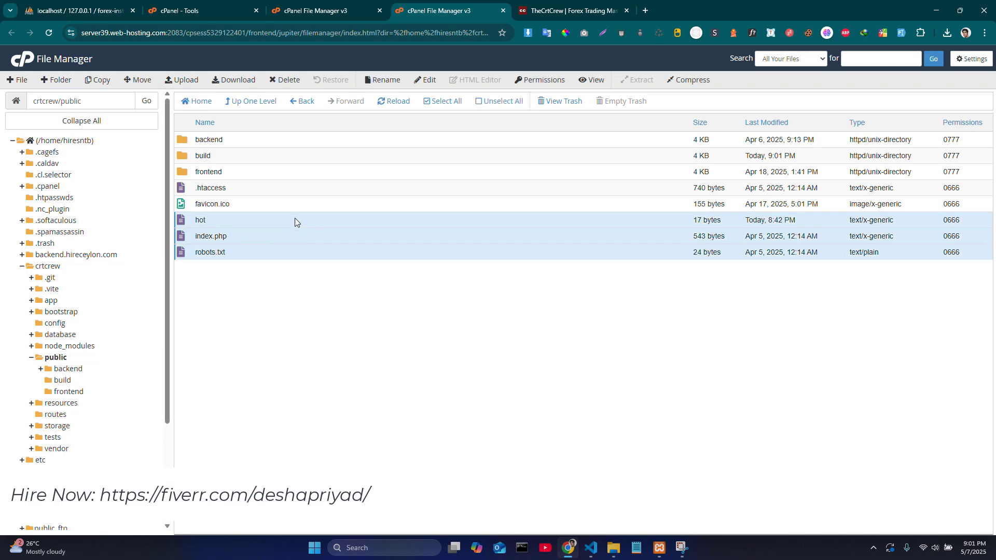
left_click(325, 207, "ctrl")
left_click(343, 192, "ctrl")
left_click(316, 168, "ctrl")
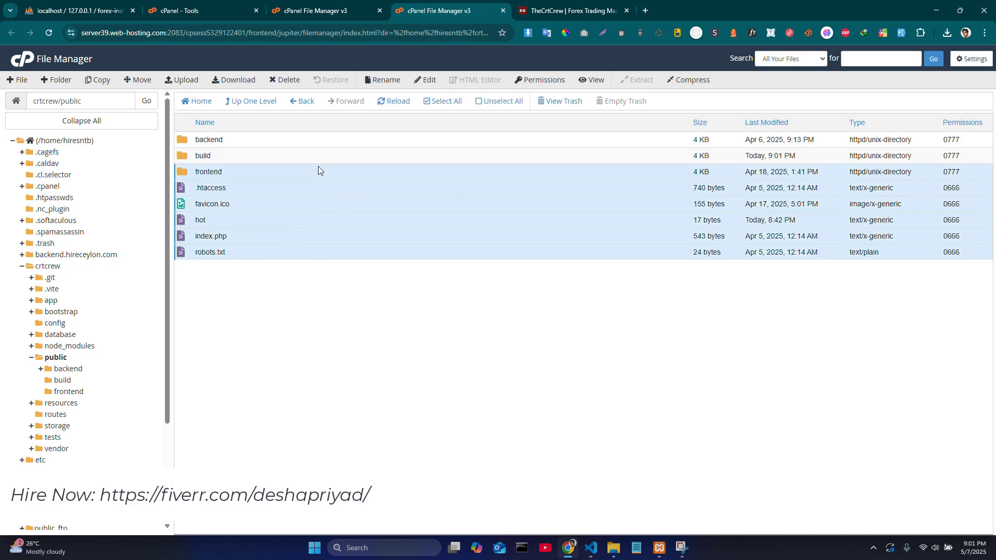
left_click(307, 139, "ctrl")
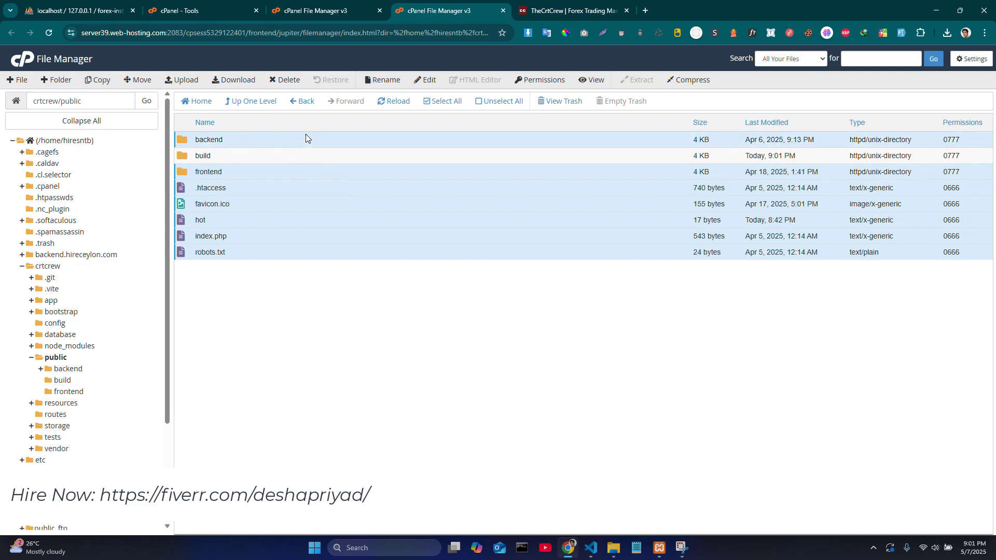
left_click(285, 79)
left_click(585, 345)
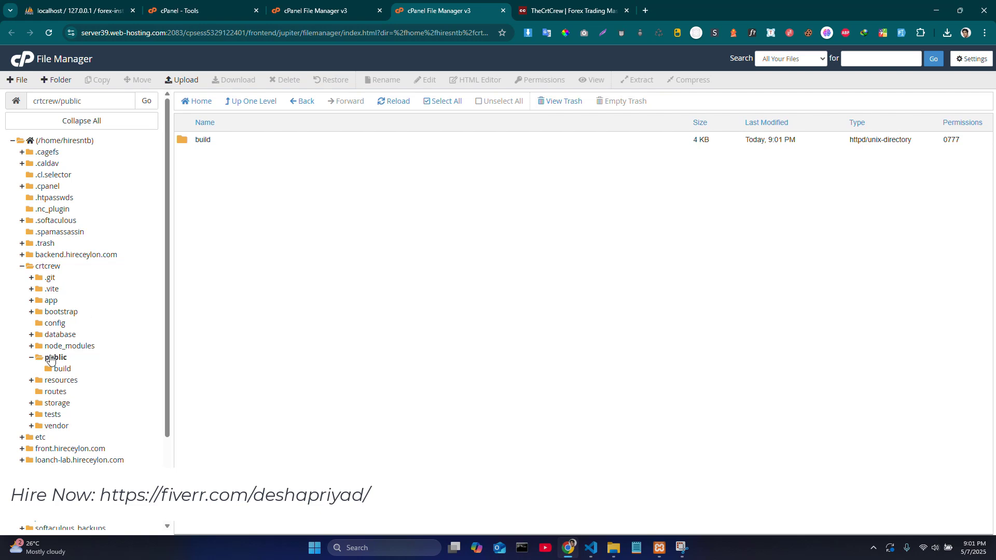
scroll(50, 361, "down", 3)
- Delete manifest.json from thecrtcrew.com/build, leaving only the assets folder
left_click(70, 458)
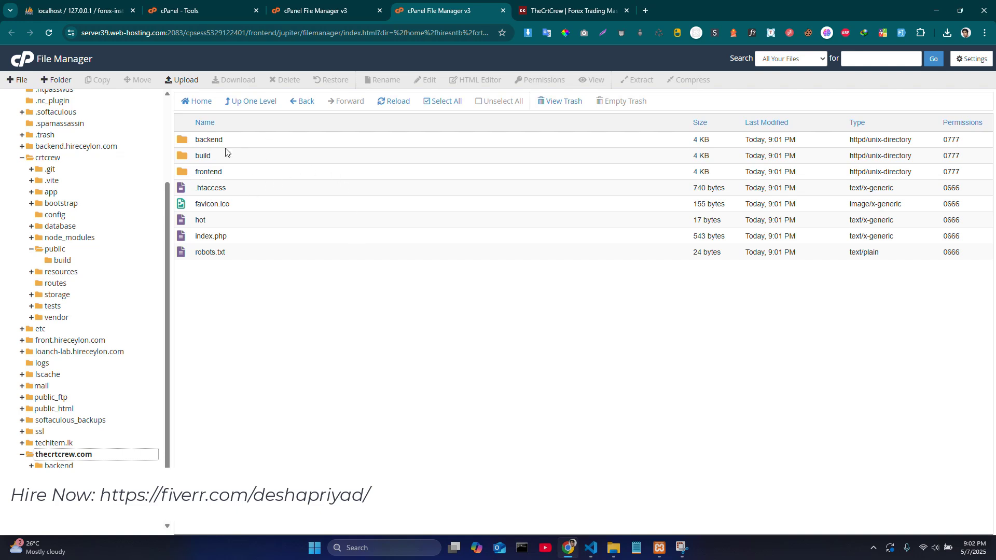
left_click(205, 156)
double_click(186, 155)
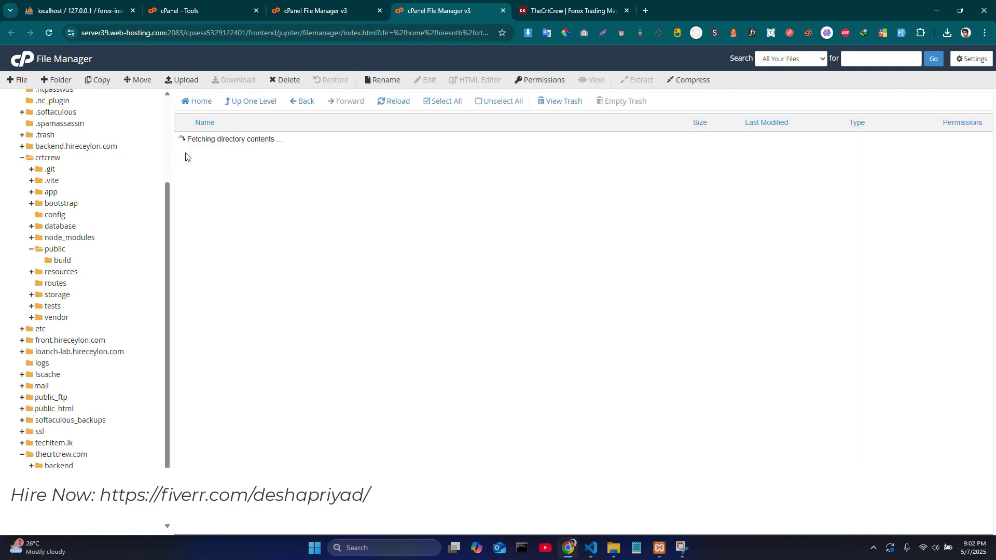
left_click(192, 159)
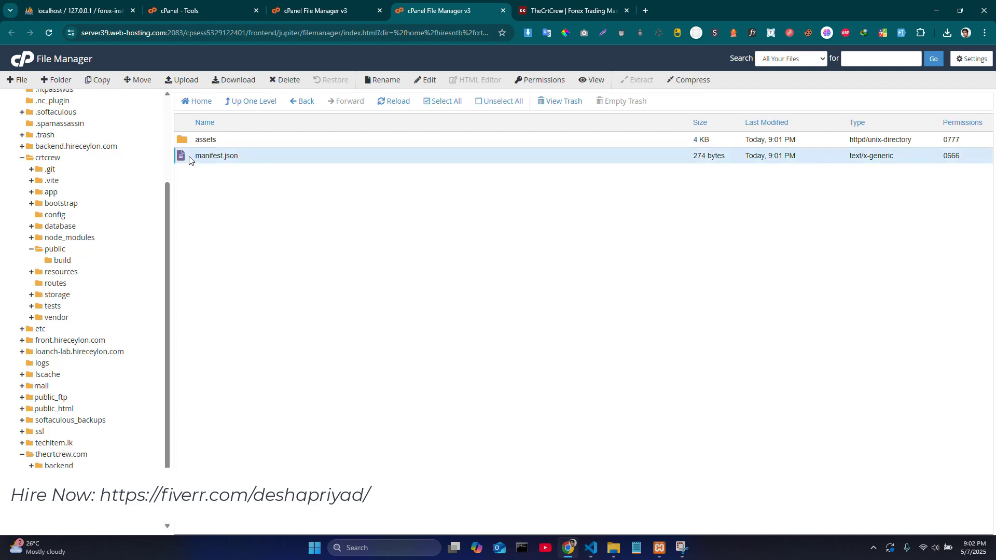
left_click(279, 80)
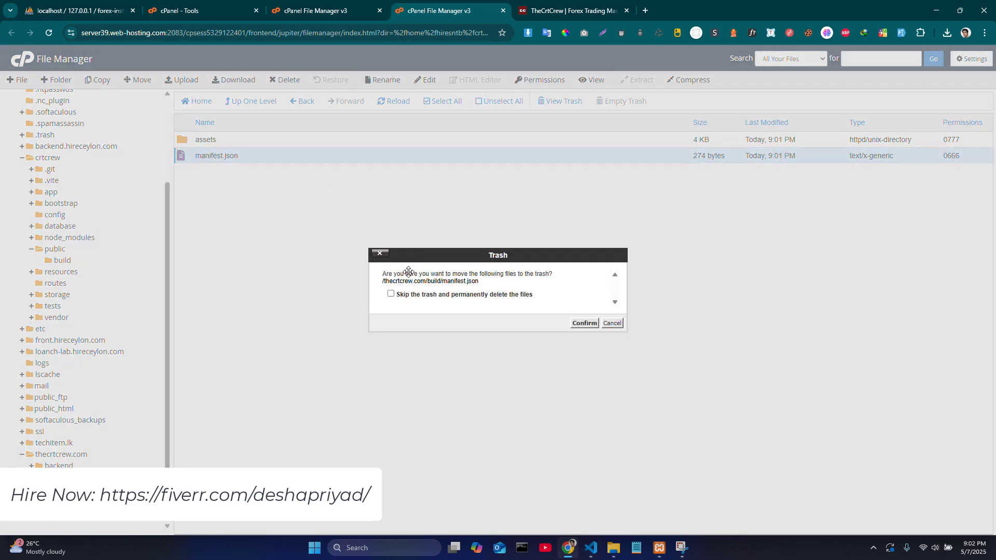
left_click(584, 323)
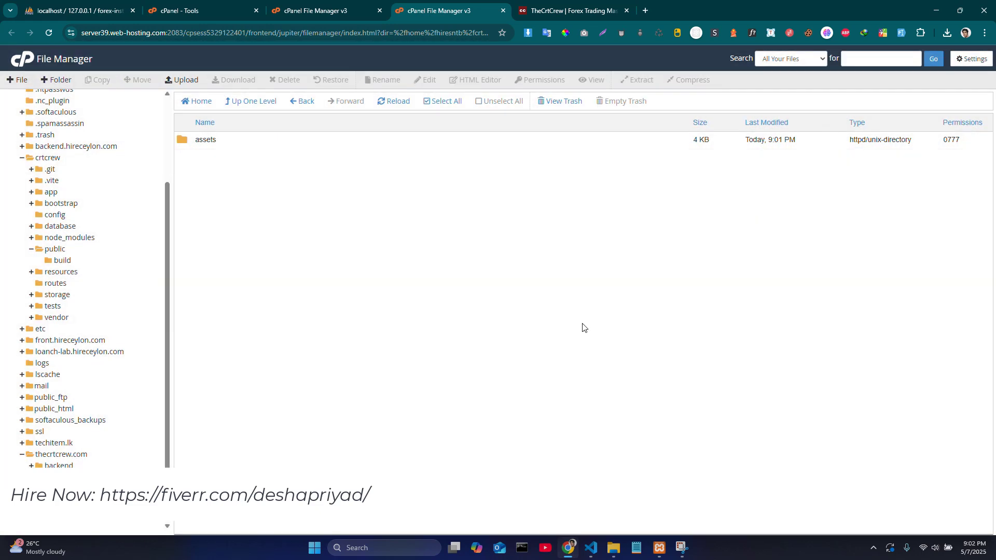
- Go back to thecrtcrew.com and open the crtcrew project folder
left_click(73, 456)
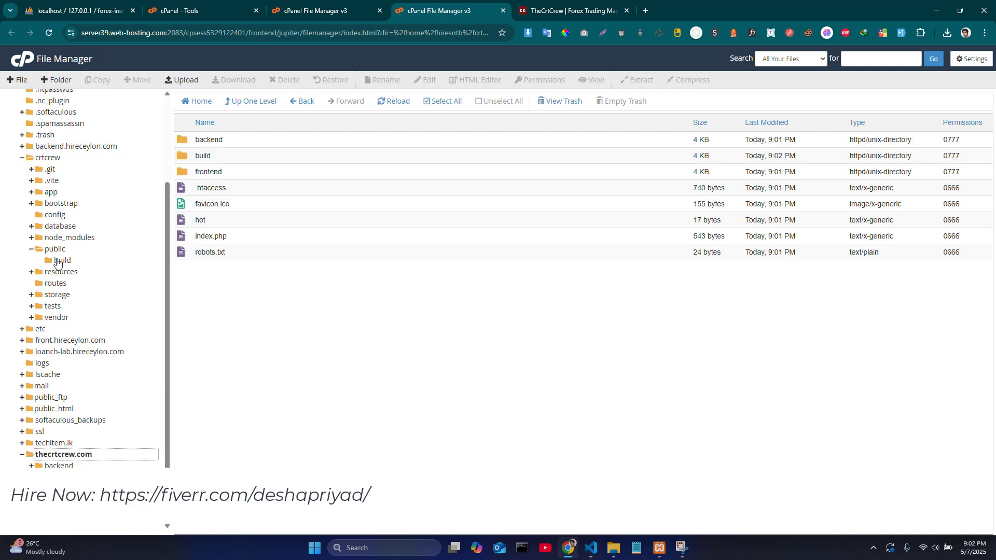
left_click(48, 159)
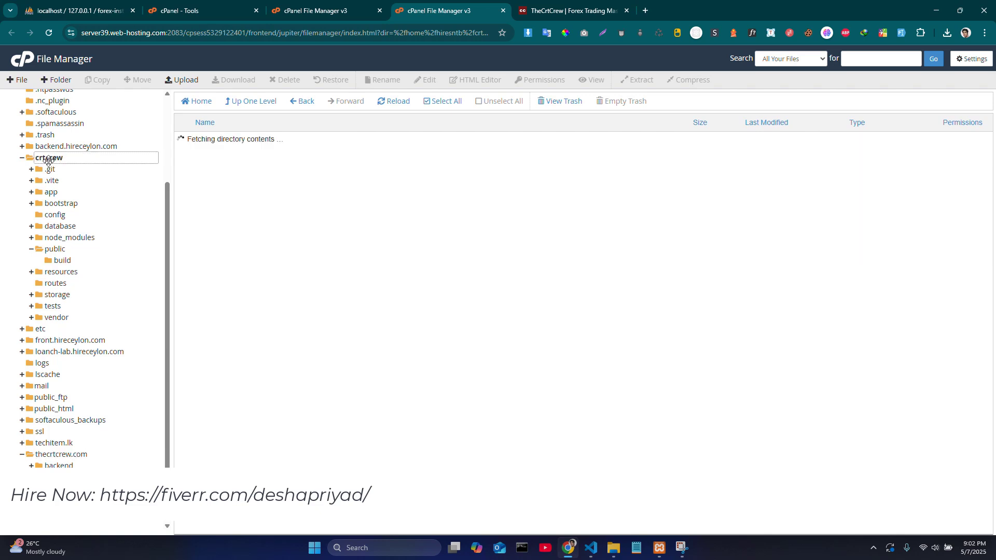
scroll(384, 363, "down", 1)
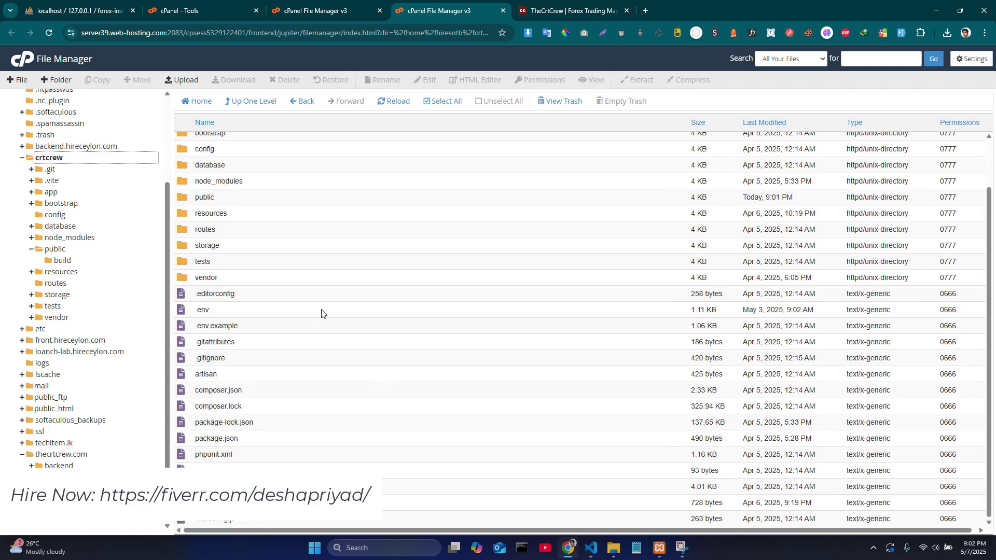
- Open crtcrew's .env in the editor and change APP_NAME from Laravel to 'TheCrtCre'
right_click(232, 307)
left_click(256, 345)
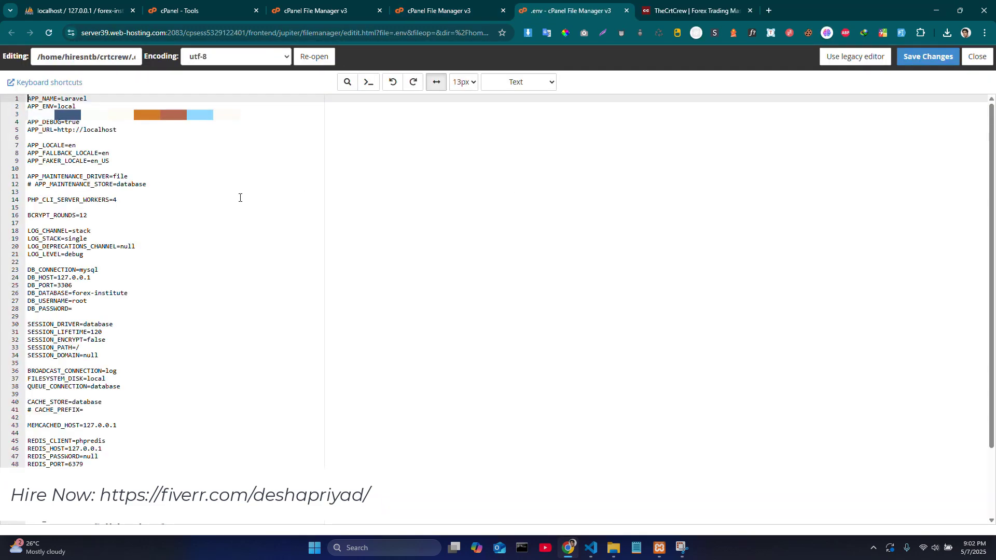
left_click(99, 100)
left_click_drag(60, 100, 91, 100)
key("BackSpace")
type("TheCrtCrew")
double_click(71, 106)
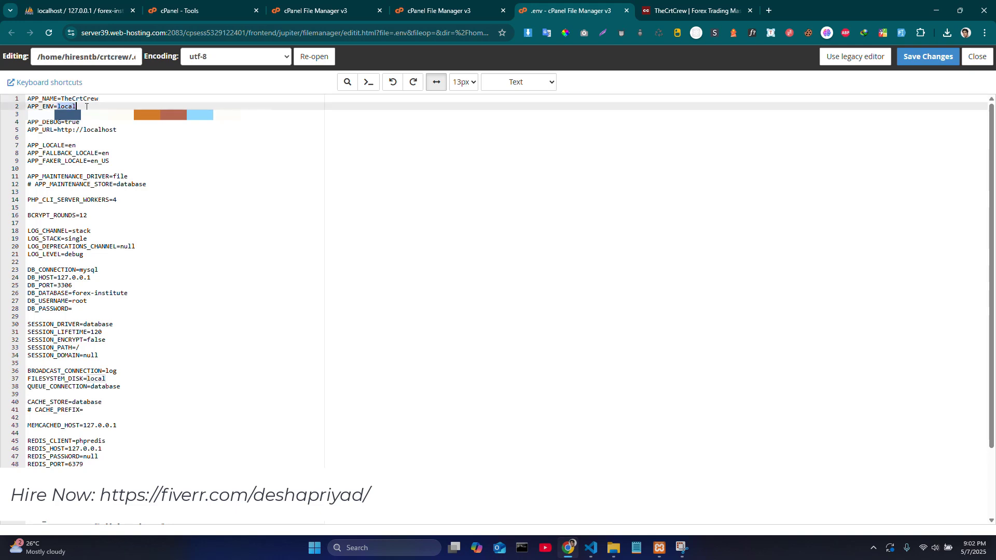
left_click(81, 122)
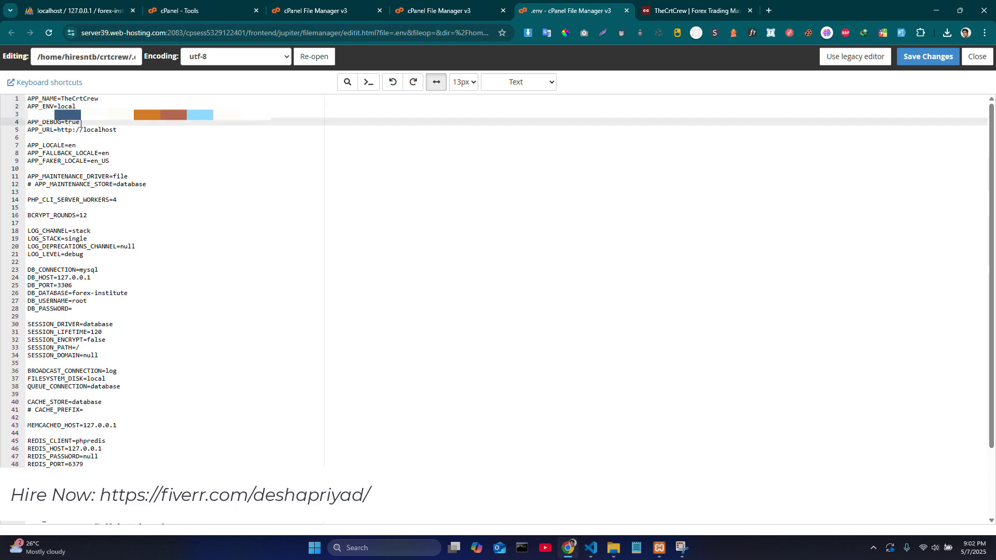
key("BackSpace")
double_click(100, 129)
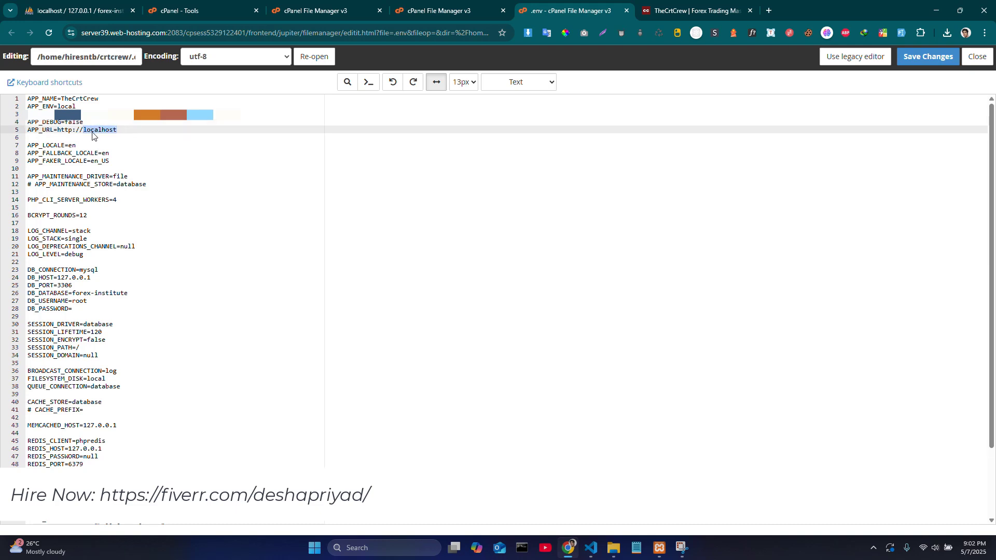
left_click(128, 133)
left_click_drag(126, 133, 73, 134)
left_click(74, 133)
type("s")
key("BackSpace")
key("BackSpace")
key("BackSpace")
key("BackSpace")
key("BackSpace")
key("BackSpace")
key("BackSpace")
key("BackSpace")
type("thecrtcrew")
- Replace APP_ENV's local with 'pro', save the .env file, and select the DB_ settings
left_click_drag(84, 104, 58, 106)
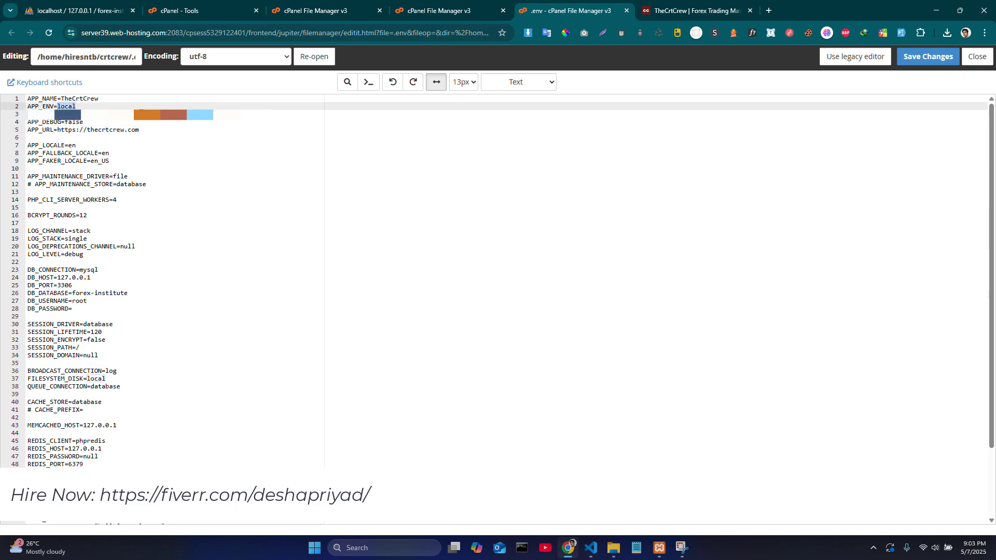
key("BackSpace")
type("pro")
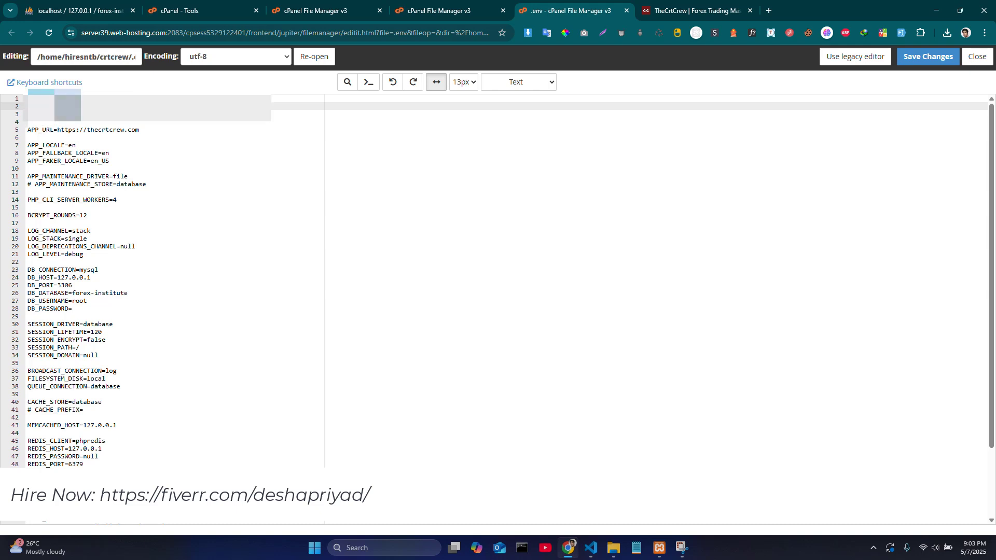
left_click(182, 212)
scroll(183, 213, "down", 2)
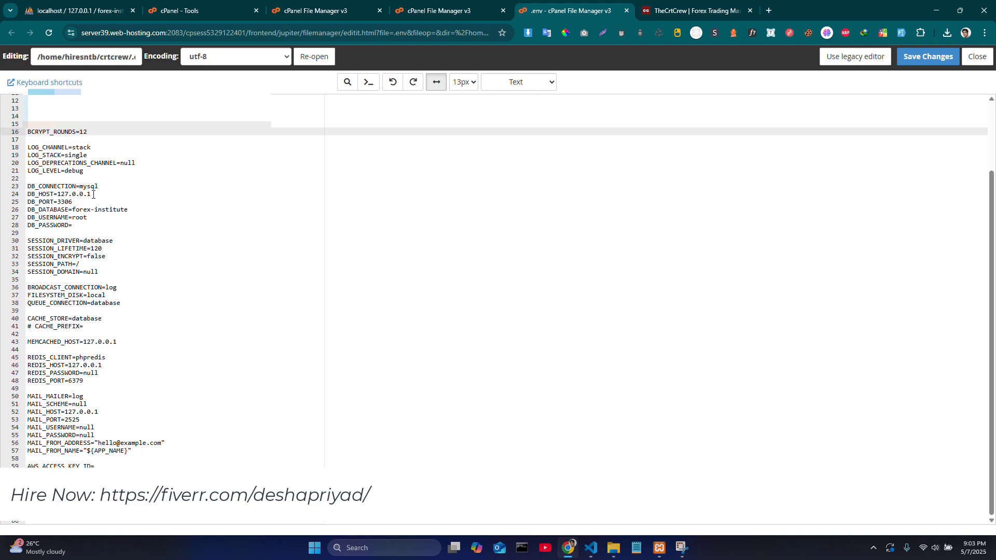
left_click(937, 57)
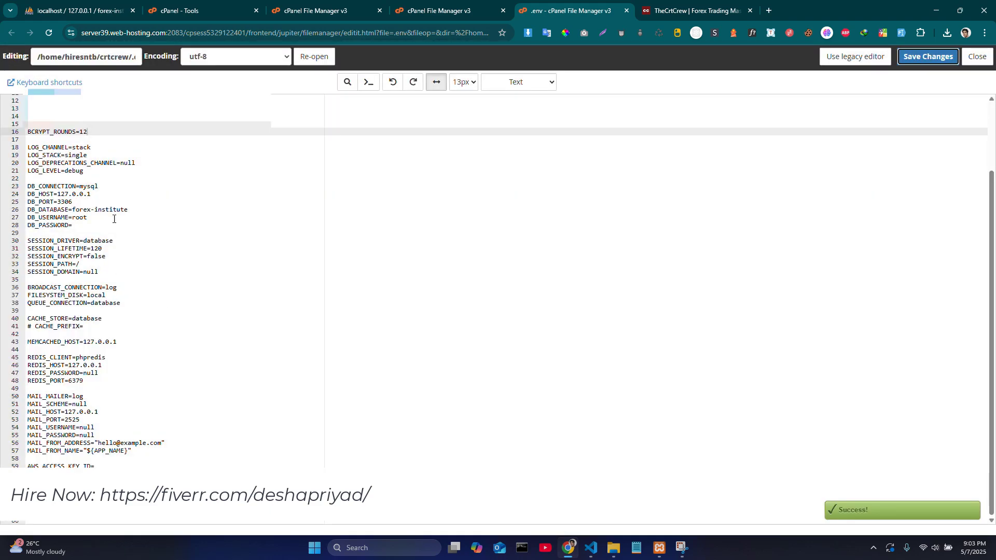
left_click_drag(83, 225, 1, 186)
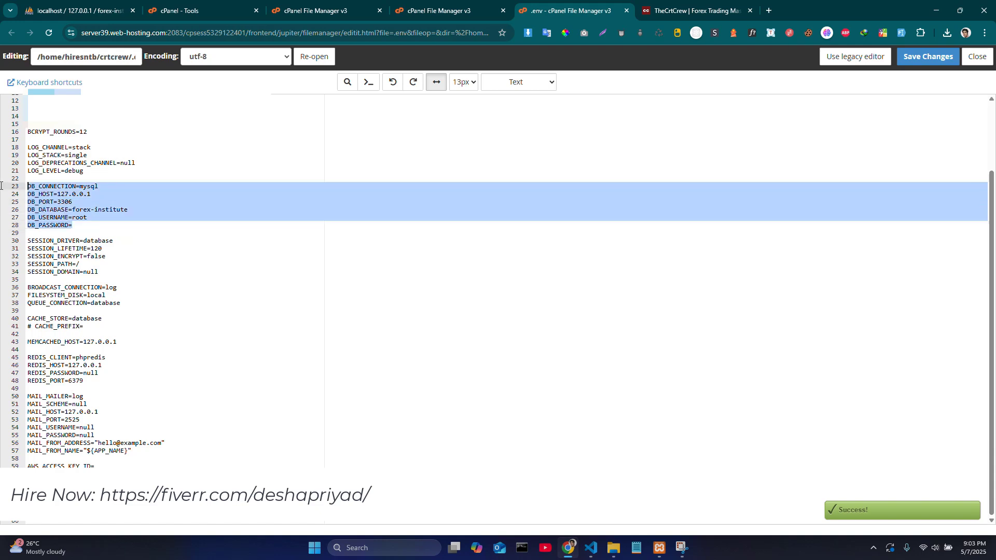
- From the cPanel tools page, find the Databases section and launch the Database Wizard
left_click(203, 9)
scroll(436, 332, "down", 2)
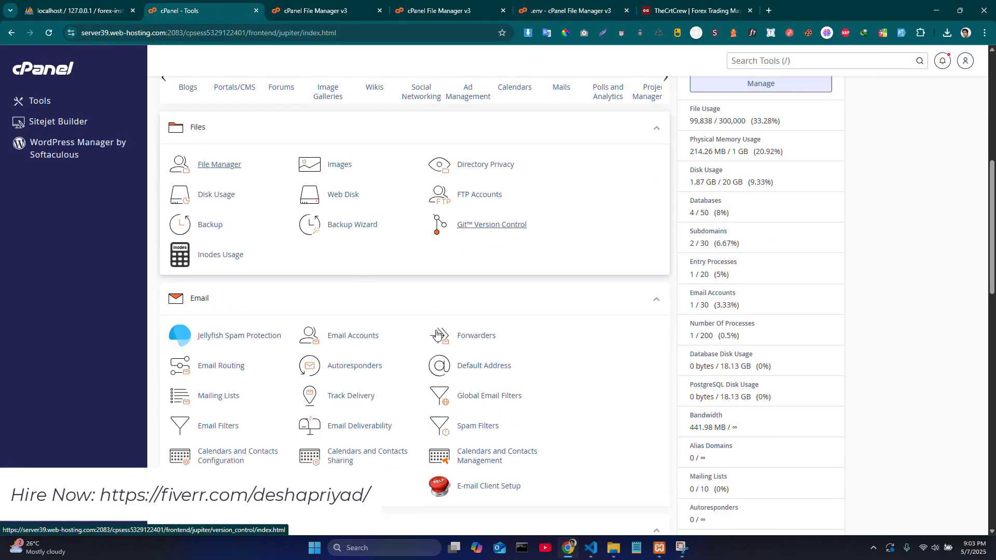
scroll(407, 251, "up", 5)
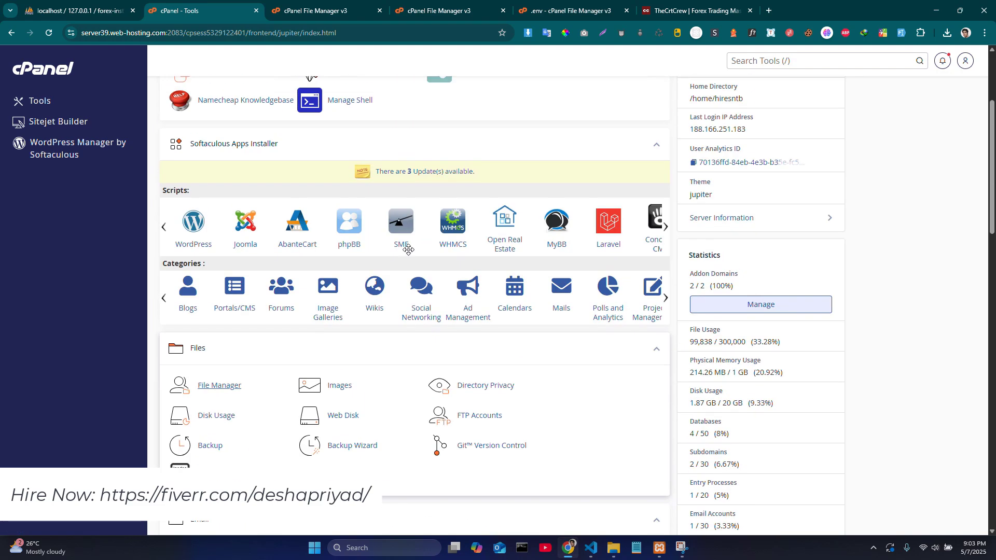
scroll(407, 254, "up", 3)
scroll(407, 254, "down", 8)
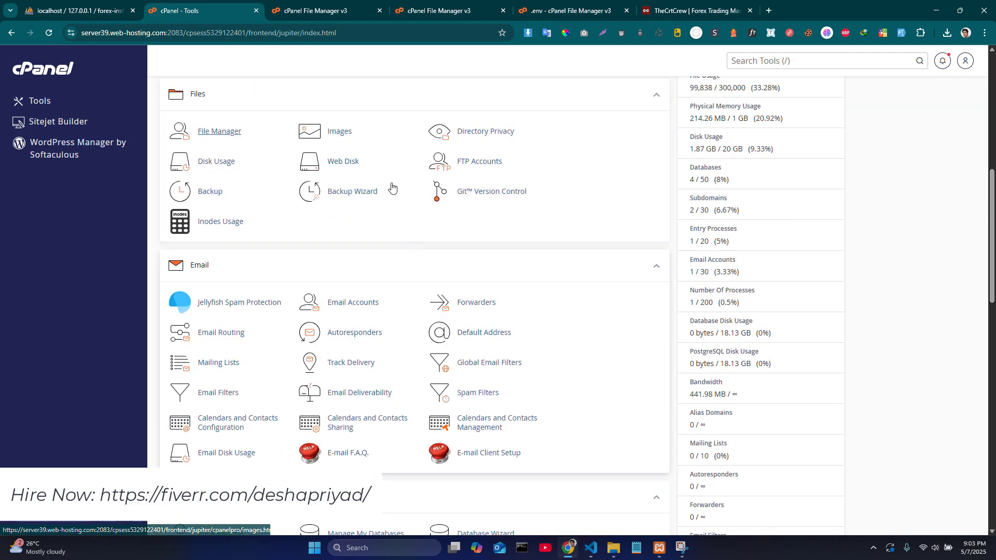
scroll(356, 341, "down", 1)
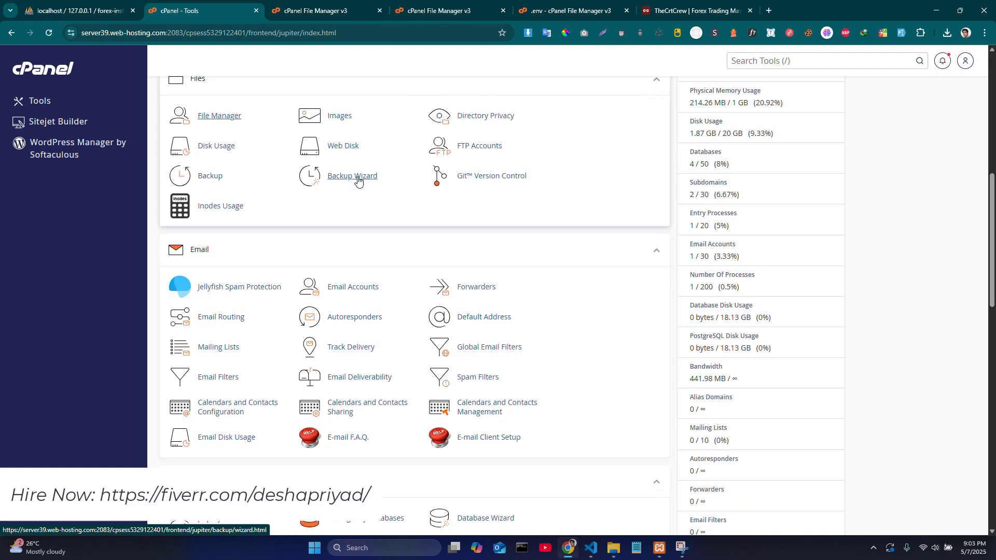
scroll(378, 318, "down", 4)
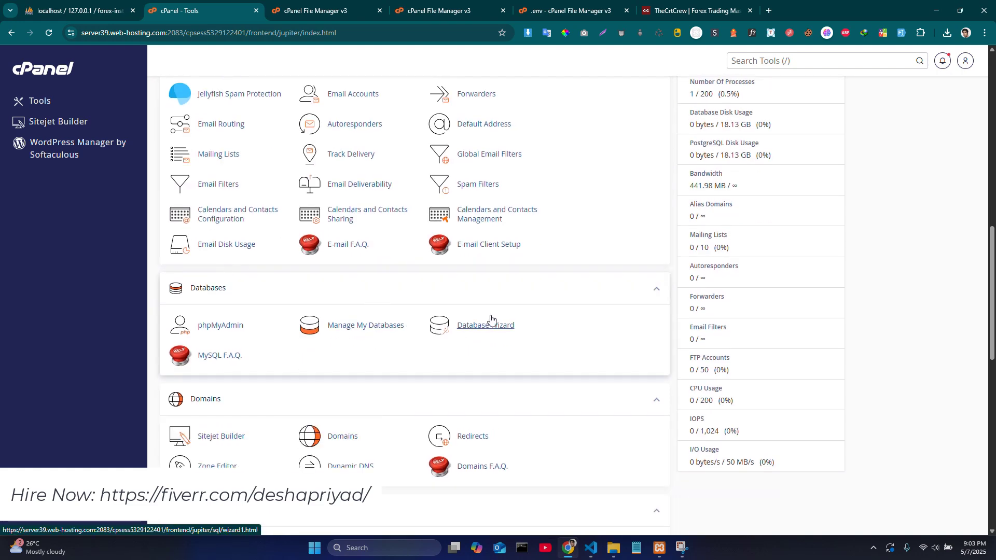
left_click(493, 319)
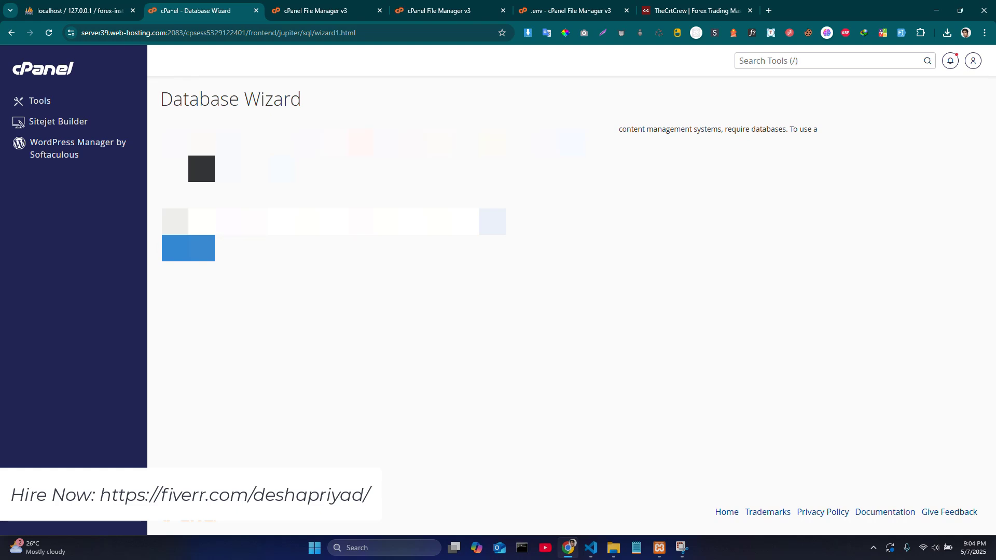
- Create the new database, check the DB settings in .env, and return to the wizard
key("Return")
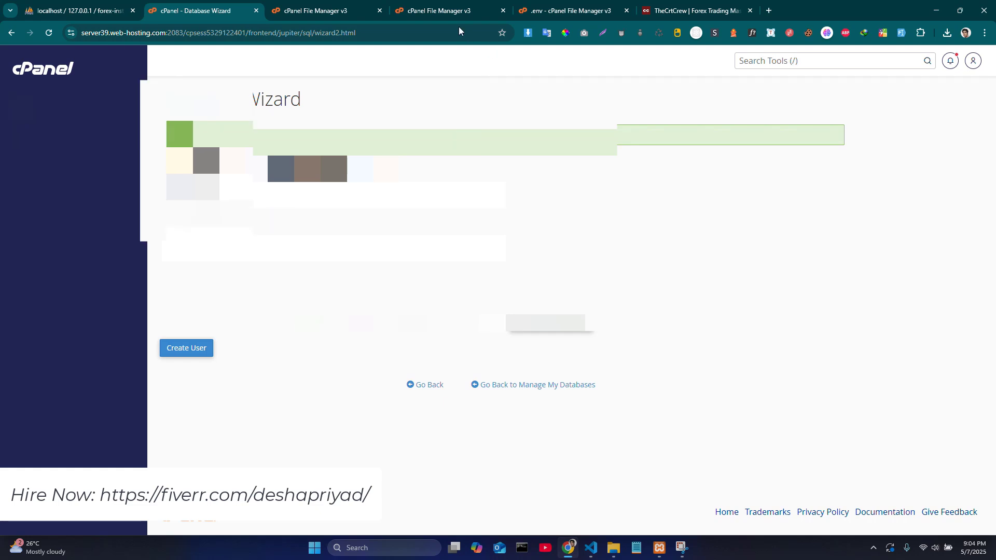
left_click(605, 15)
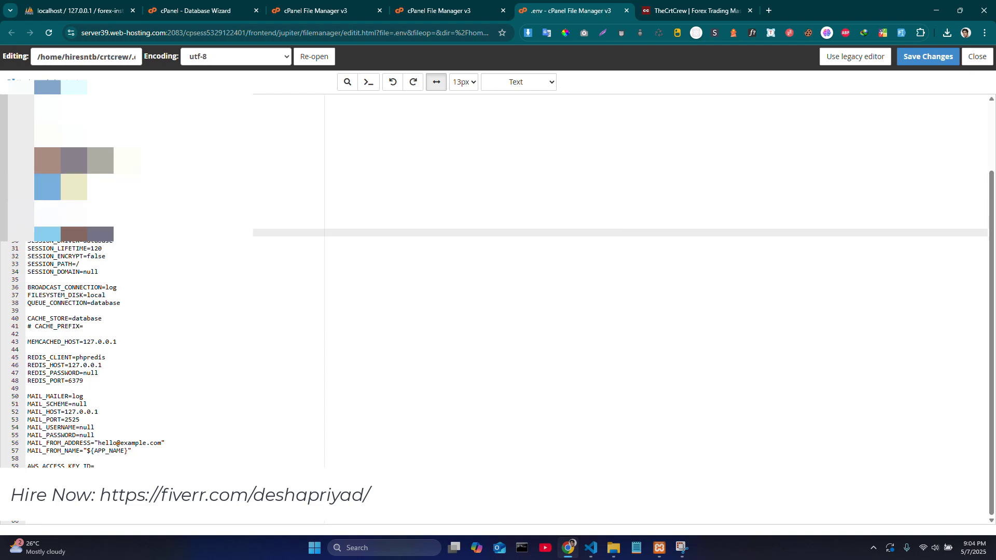
left_click(114, 209)
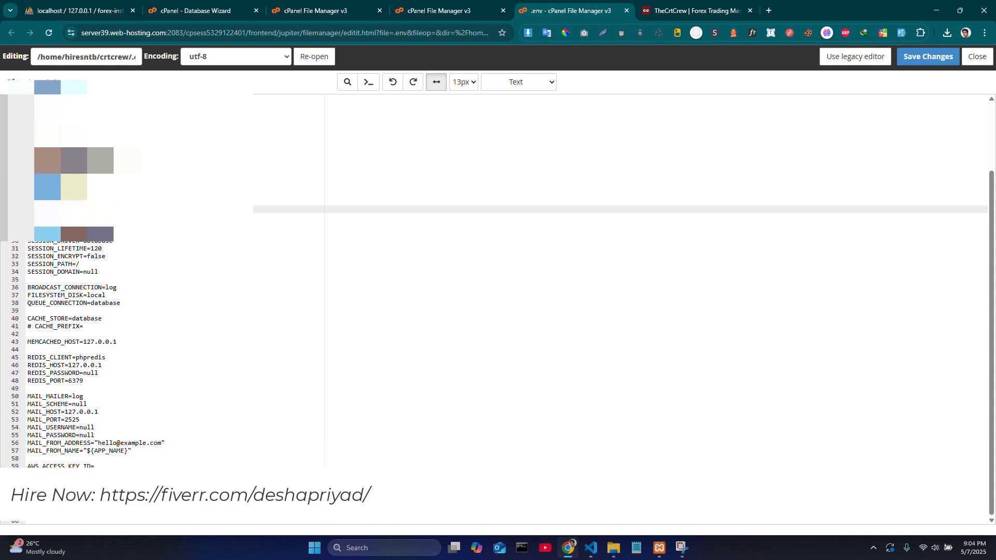
left_click(207, 14)
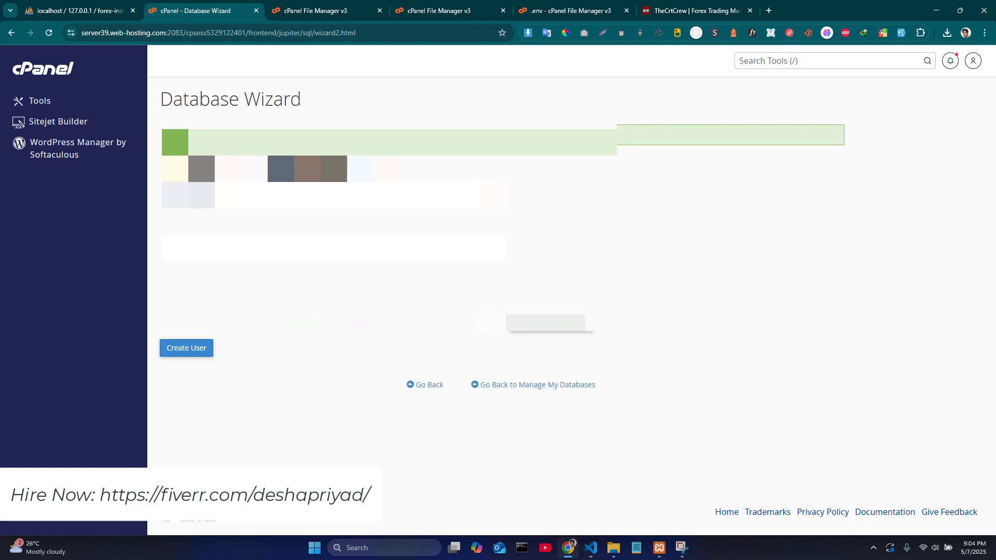
- Create the database user with a generated password, noting the credentials in the .env tab
left_click(546, 322)
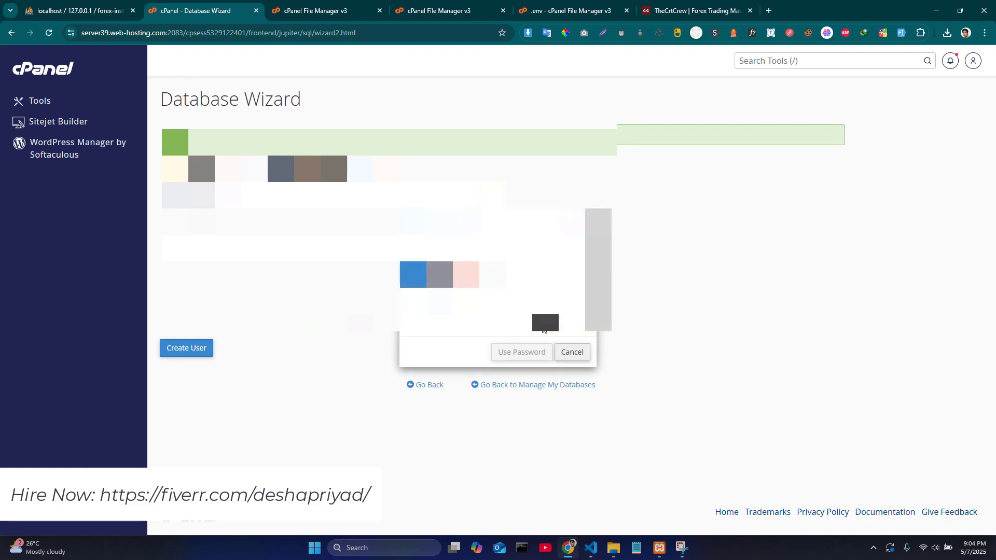
left_click(409, 321)
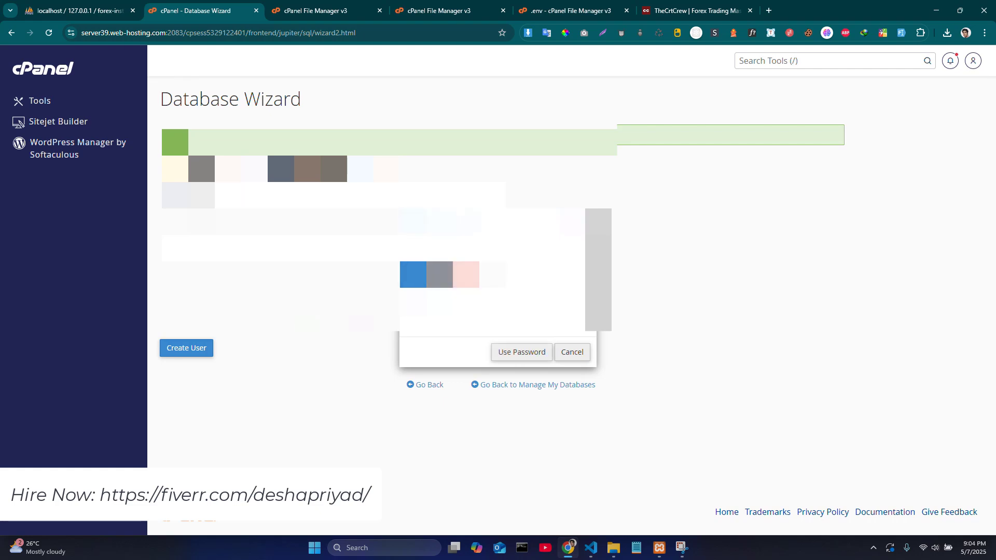
left_click(522, 352)
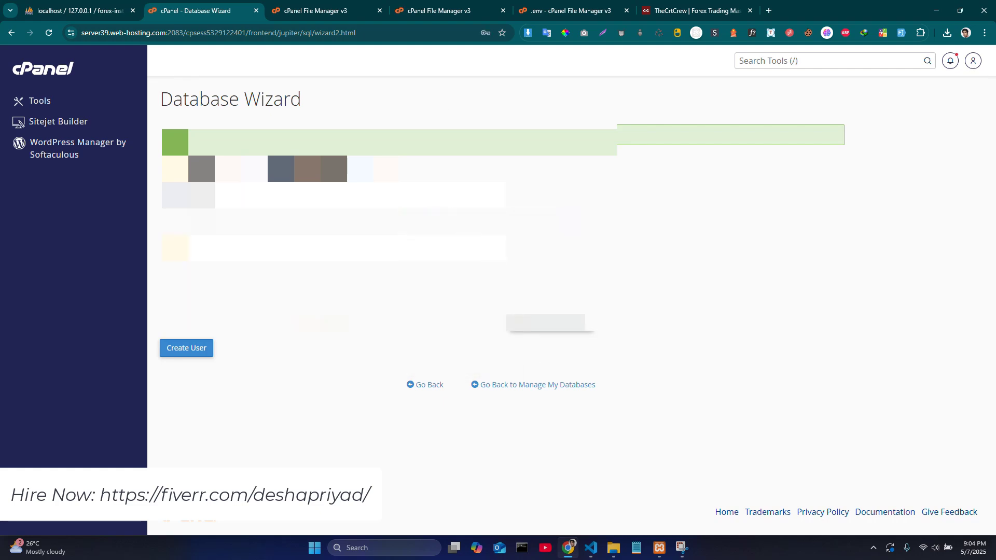
left_click(596, 12)
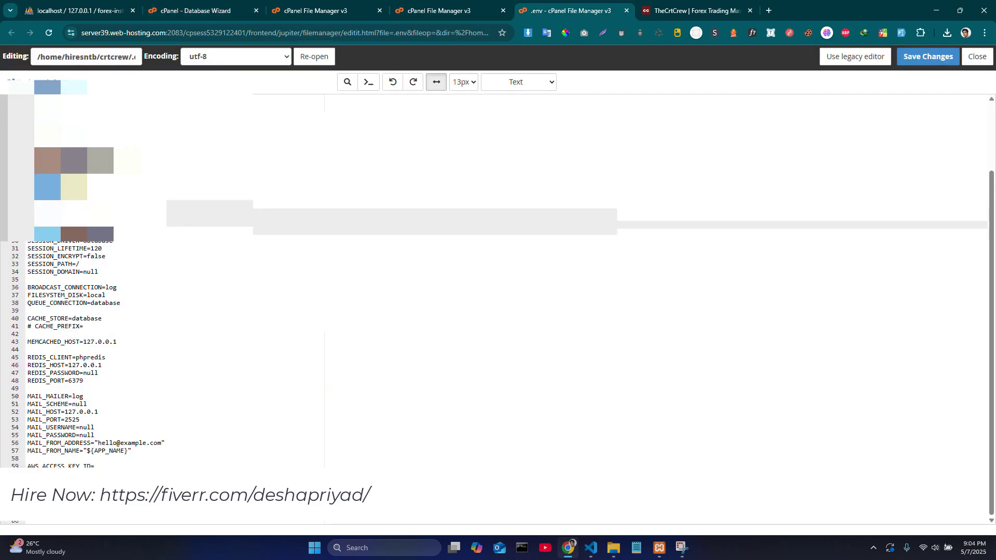
left_click(283, 7)
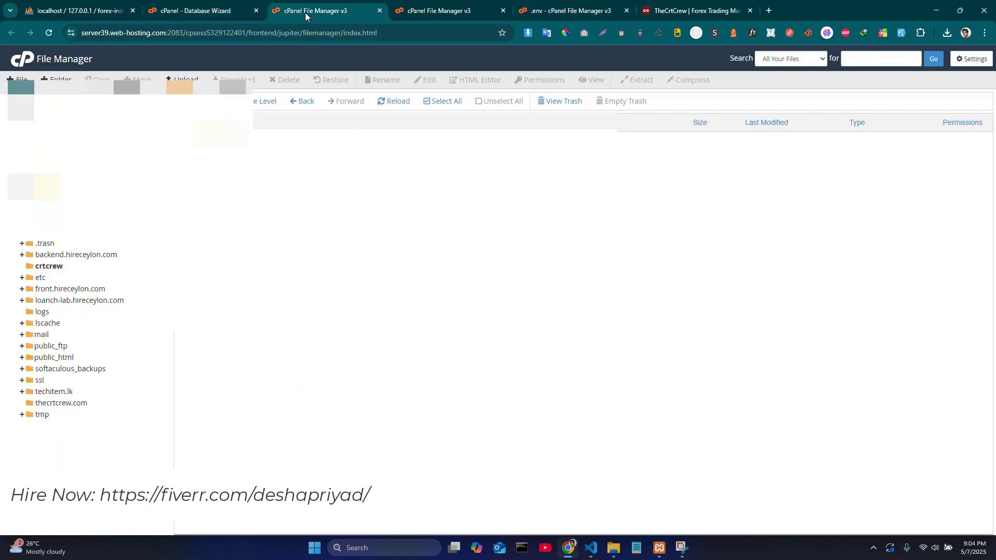
left_click(226, 12)
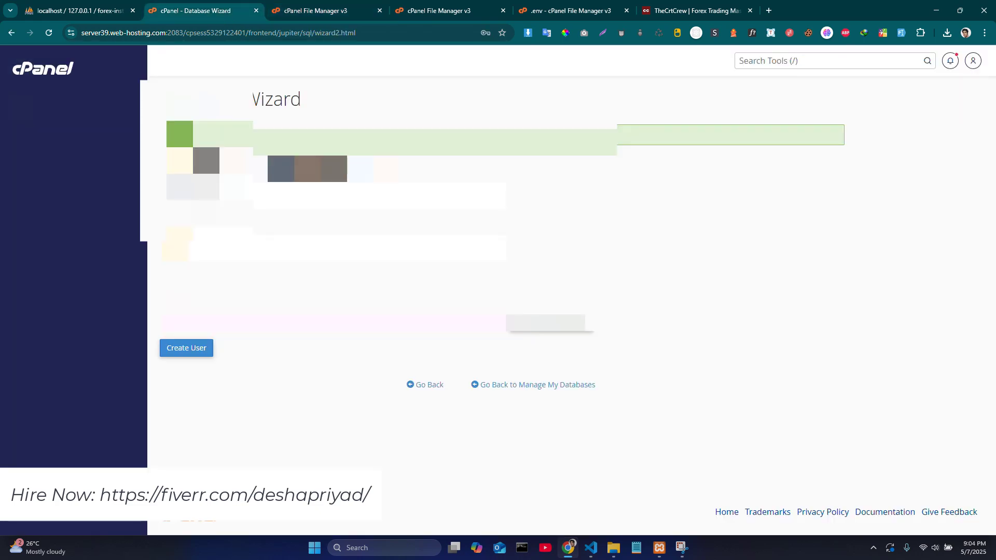
left_click(199, 348)
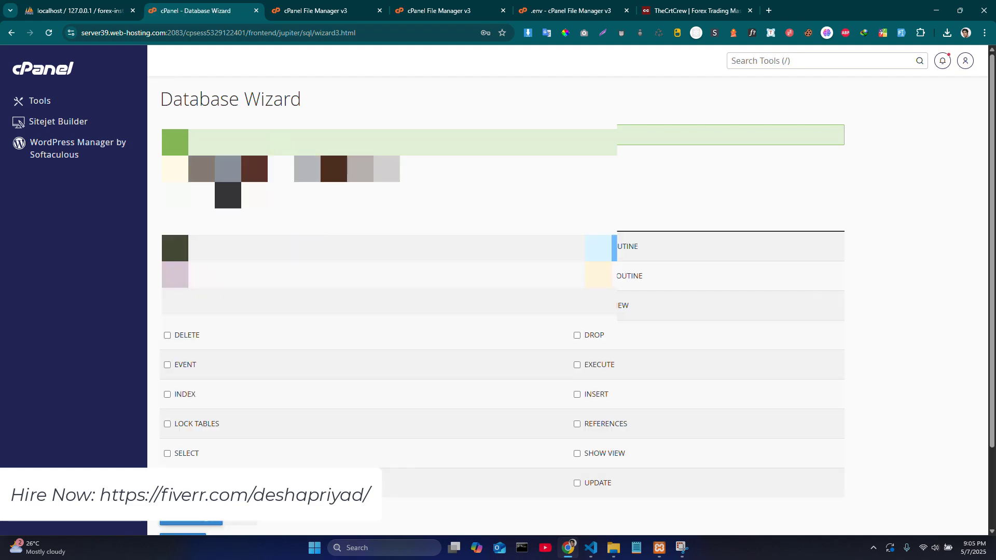
- Grant the new user ALL PRIVILEGES on the database and apply the changes
key("space")
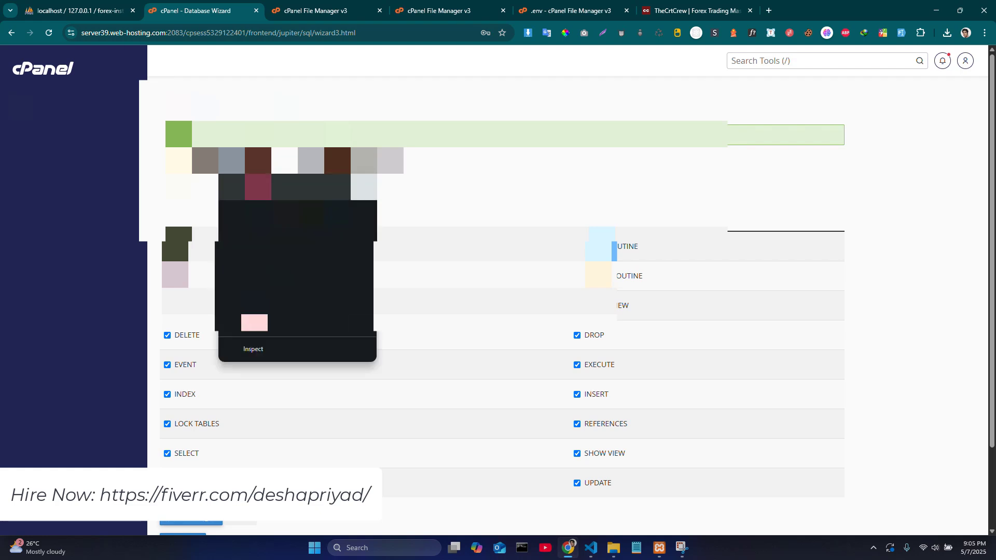
left_click(590, 13)
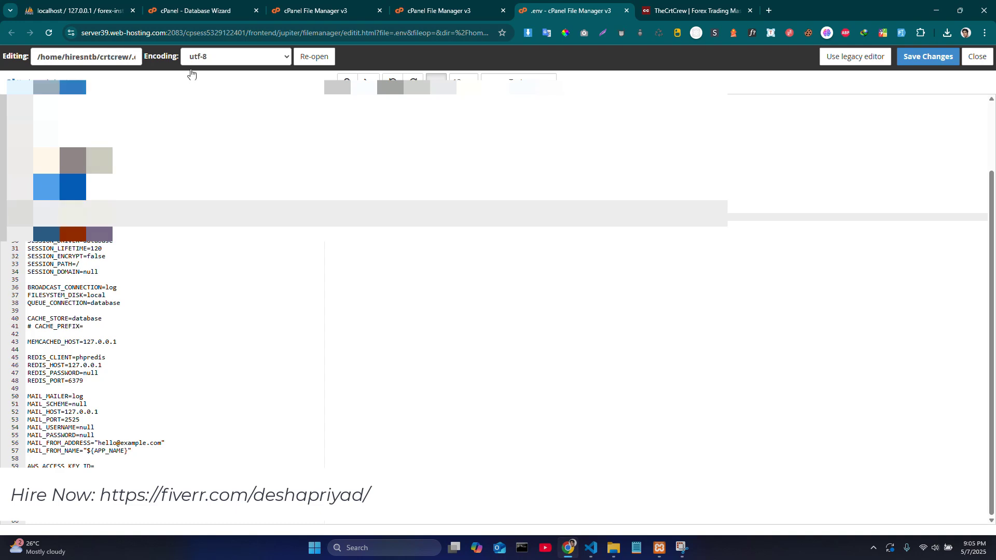
left_click(189, 10)
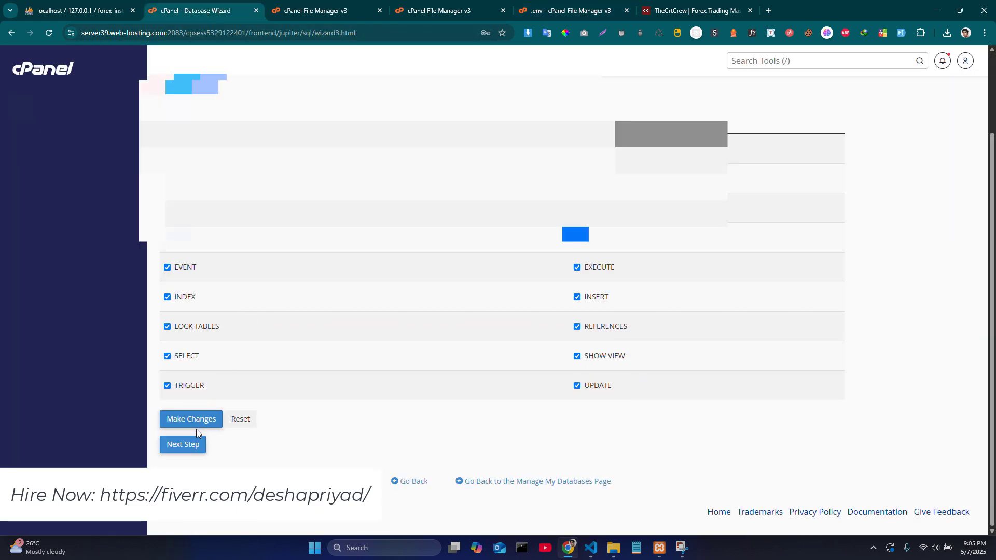
left_click(207, 423)
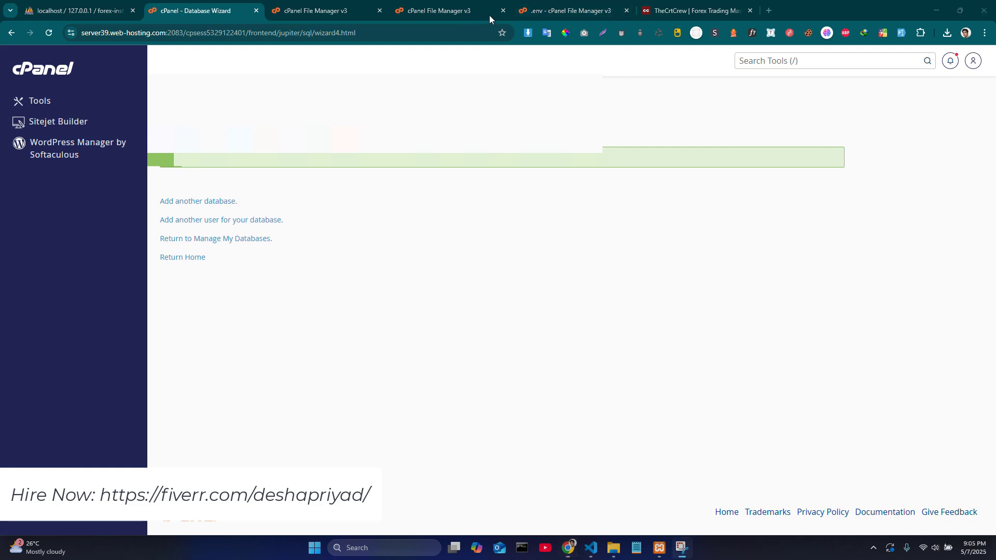
- Save the updated .env database credentials, then return to the cPanel Tools home page
left_click(602, 12)
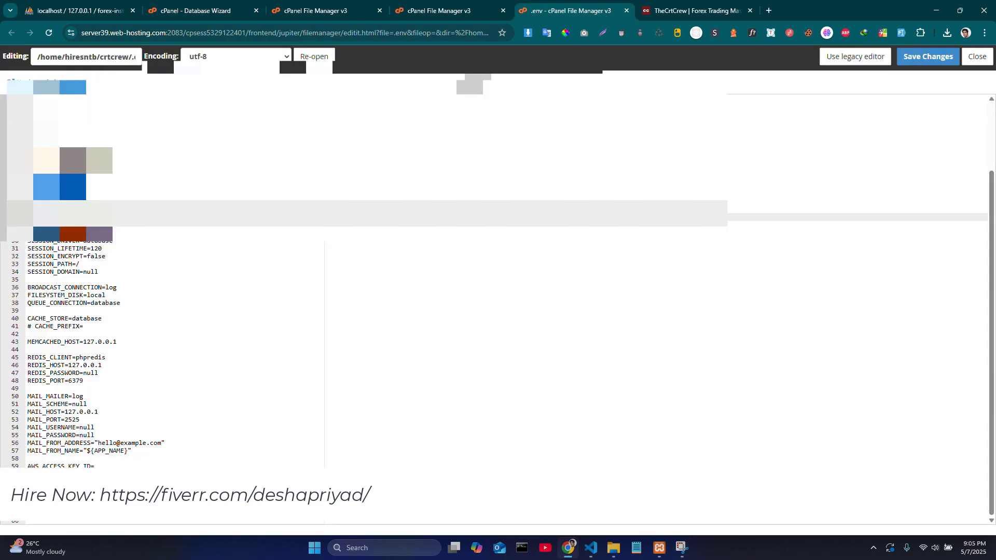
left_click(928, 57)
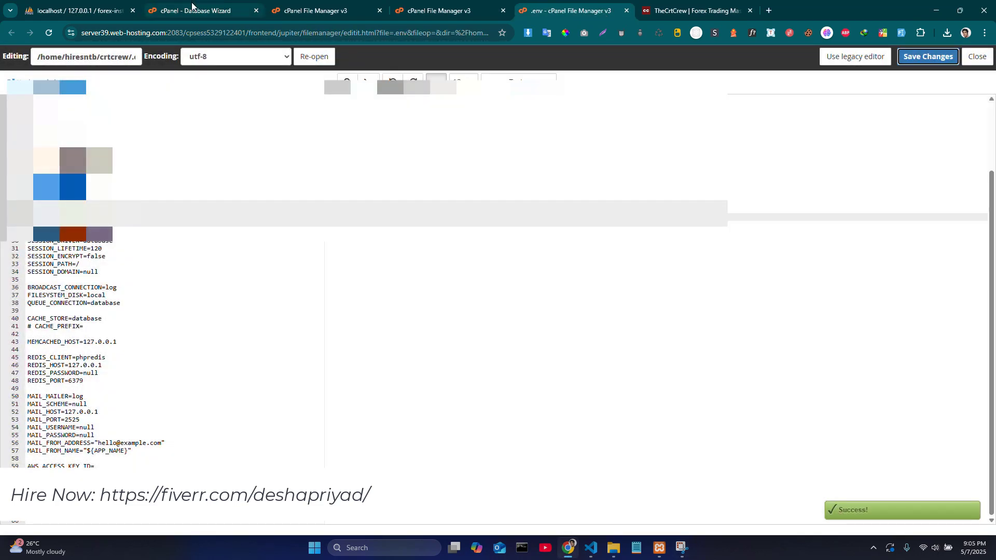
left_click(192, 11)
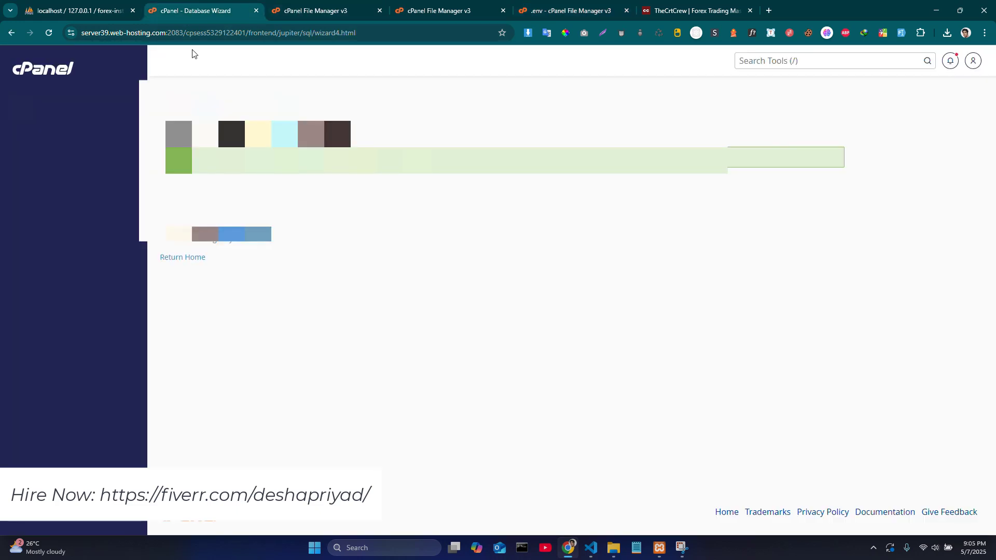
left_click(61, 70)
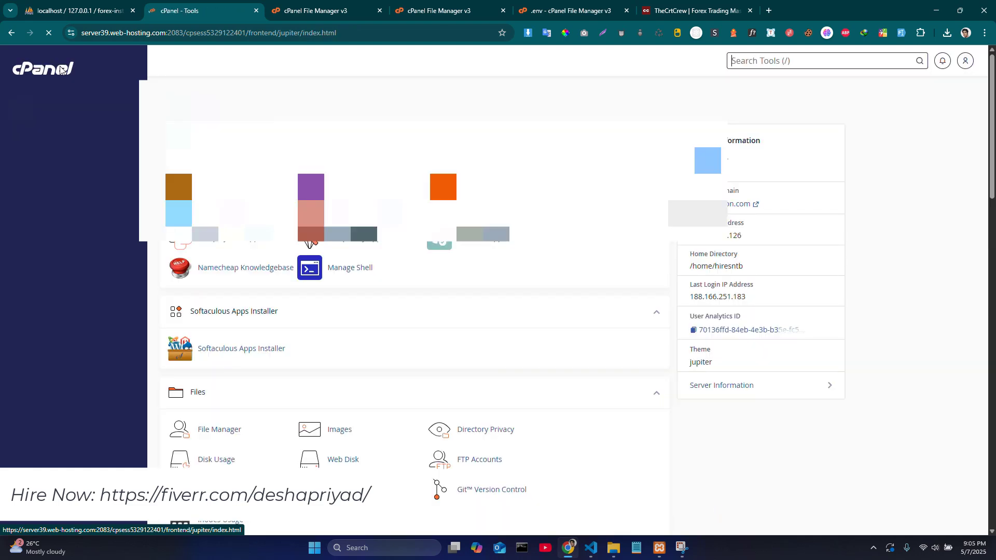
scroll(218, 302, "down", 8)
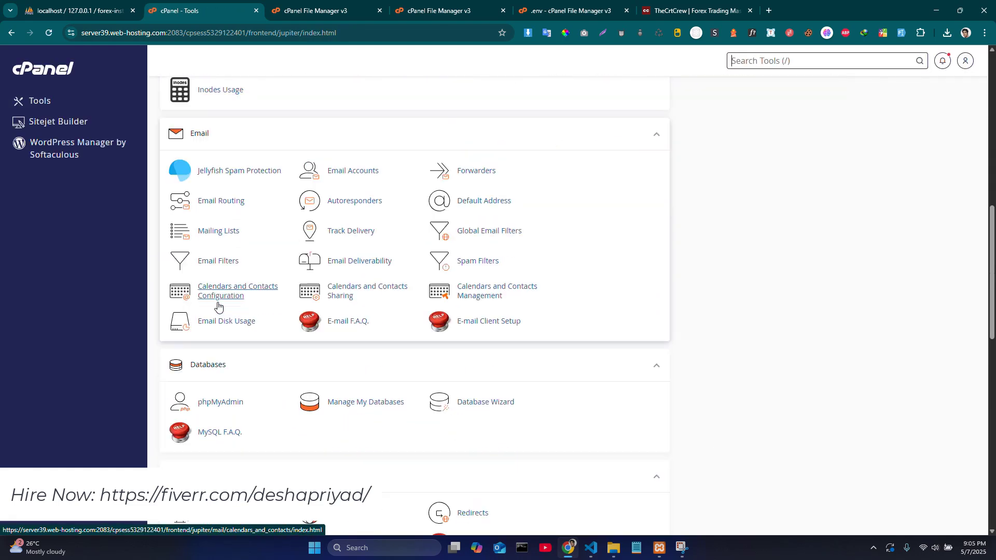
- Open the new database in hosting phpMyAdmin, then export local forex-institute as a Quick SQL file
left_click(229, 409)
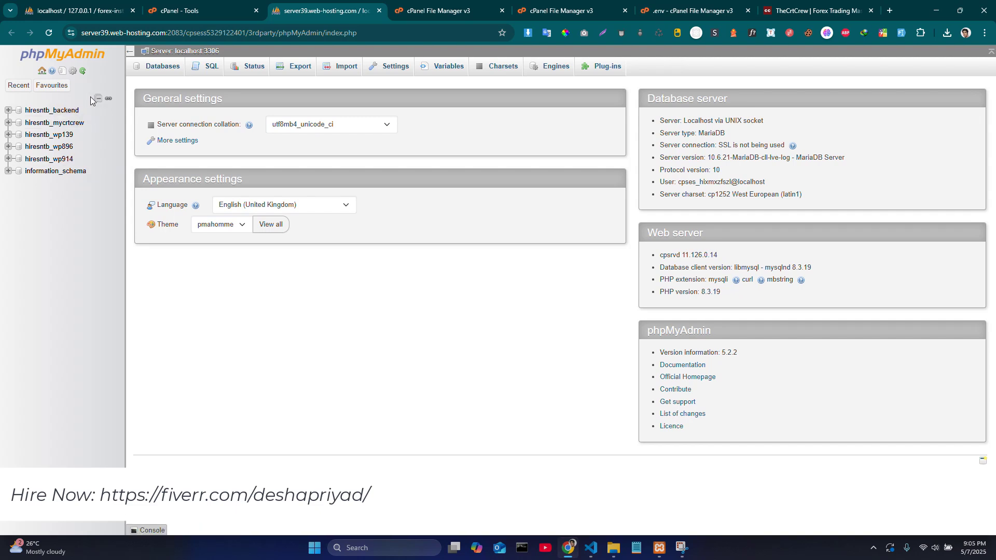
left_click(71, 125)
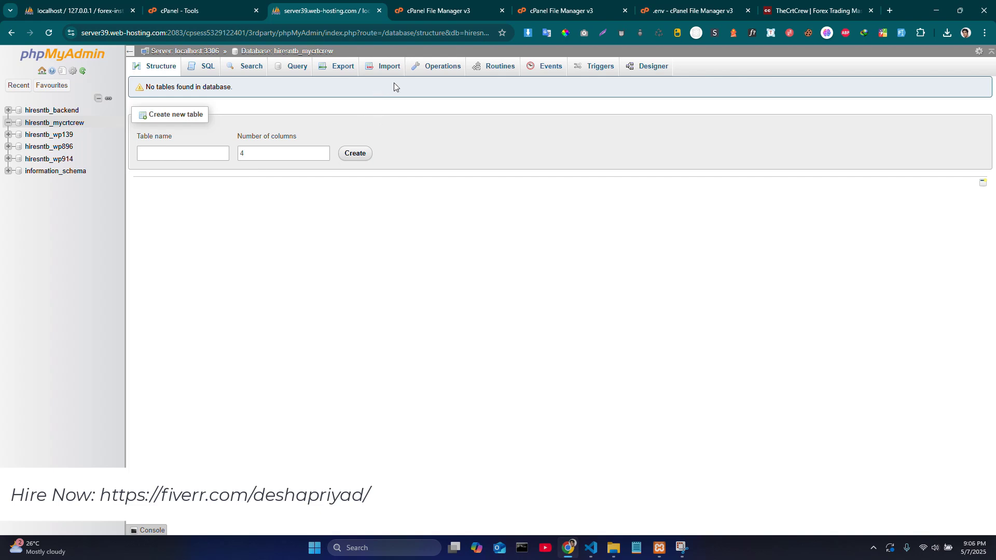
left_click(42, 10)
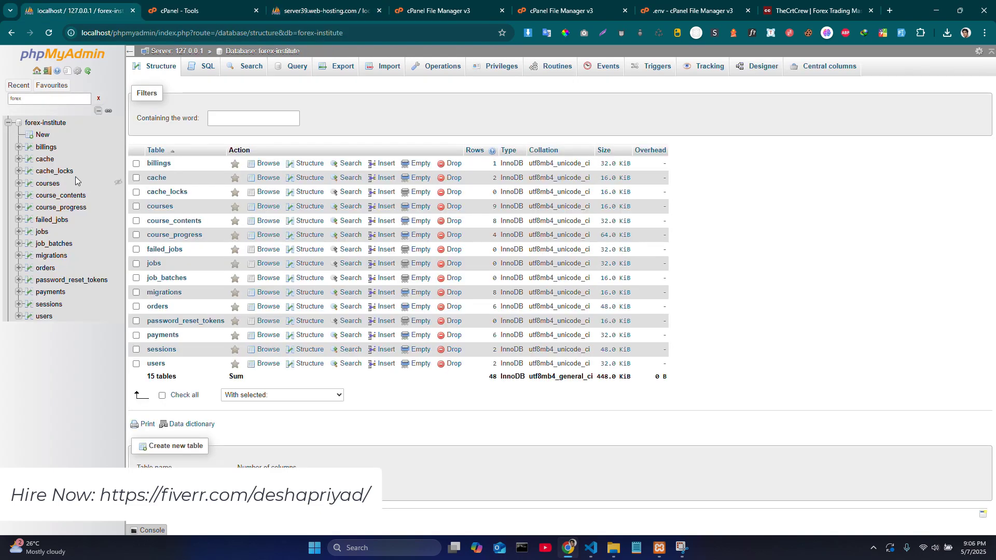
left_click(46, 127)
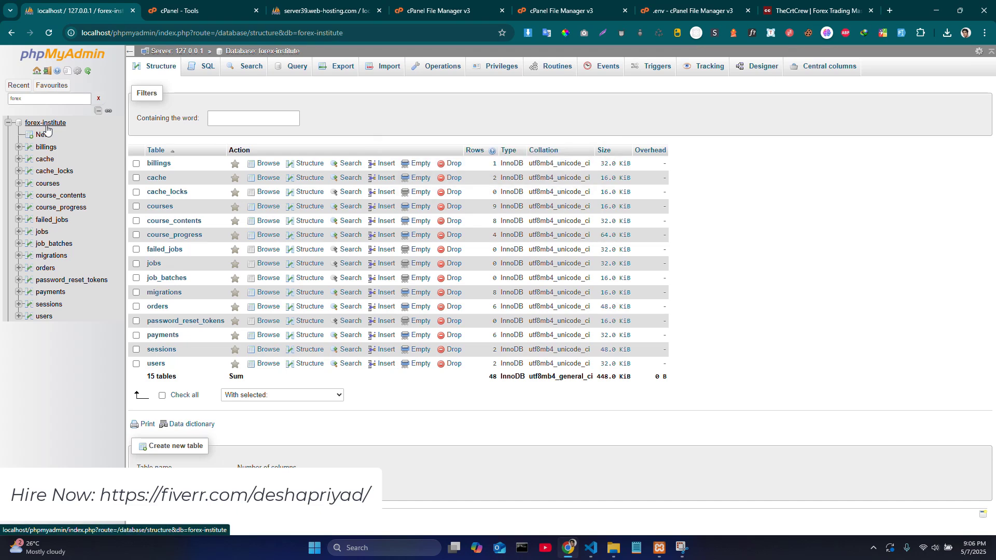
left_click(333, 69)
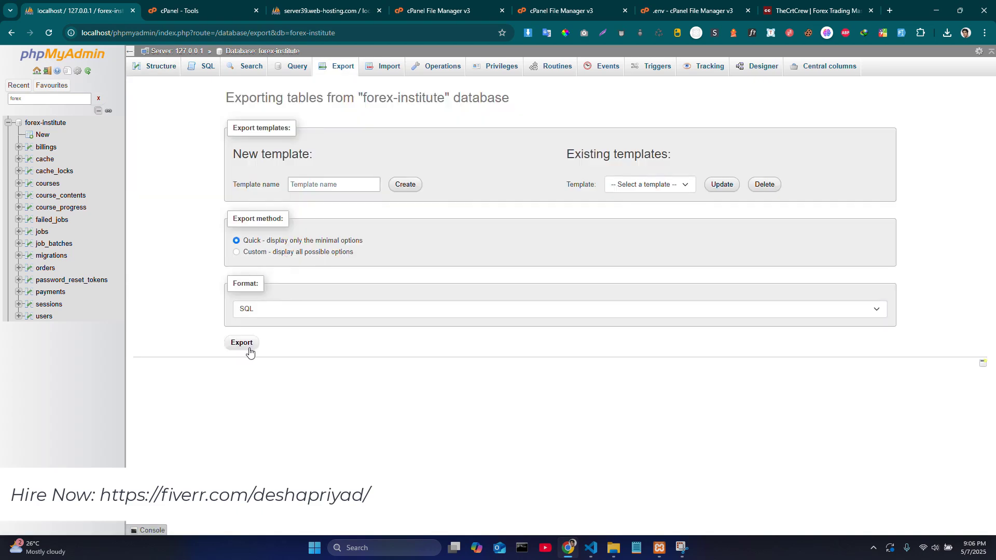
left_click(246, 345)
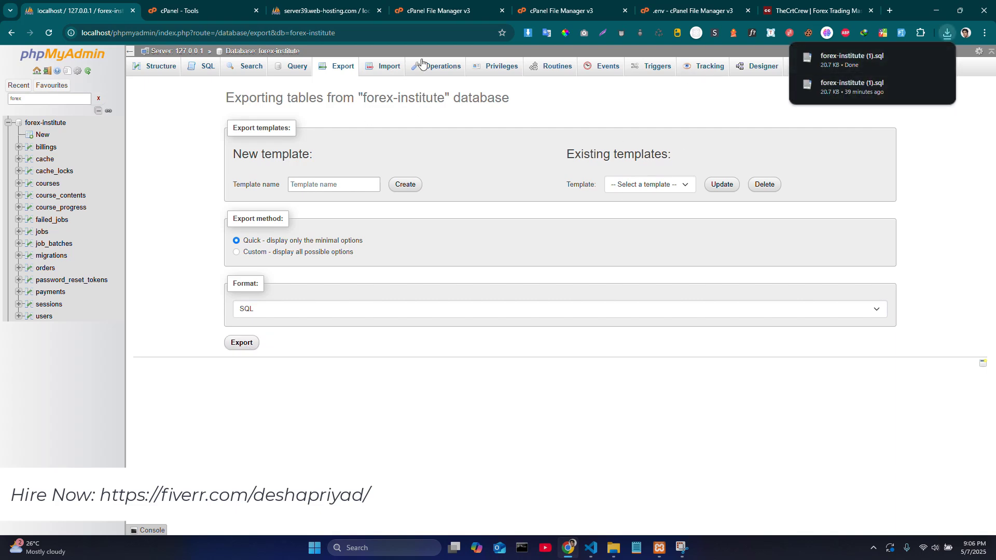
- Open the Import page for the server's empty hiresntb_mycrtcrew database in phpMyAdmin
mouse_move(886, 69)
left_click(335, 12)
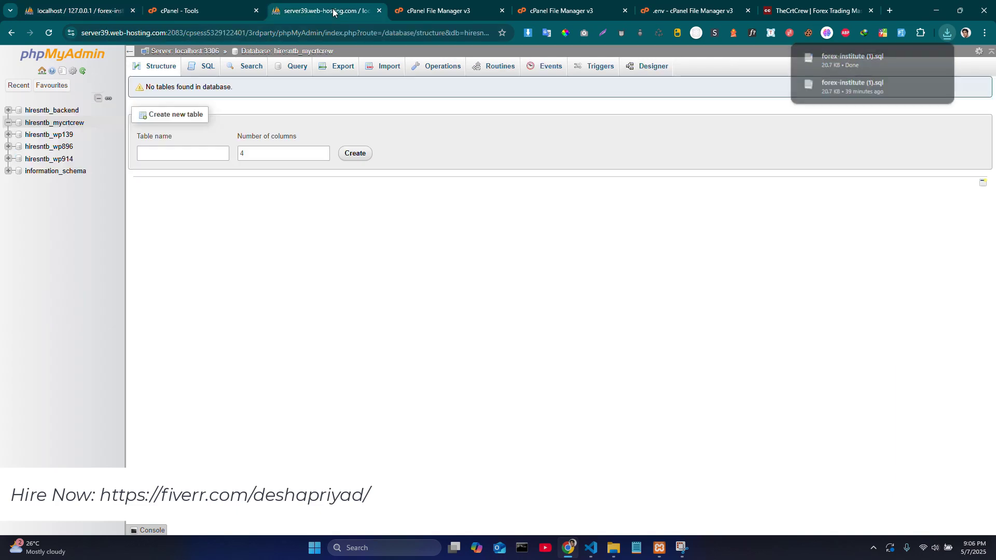
left_click(397, 10)
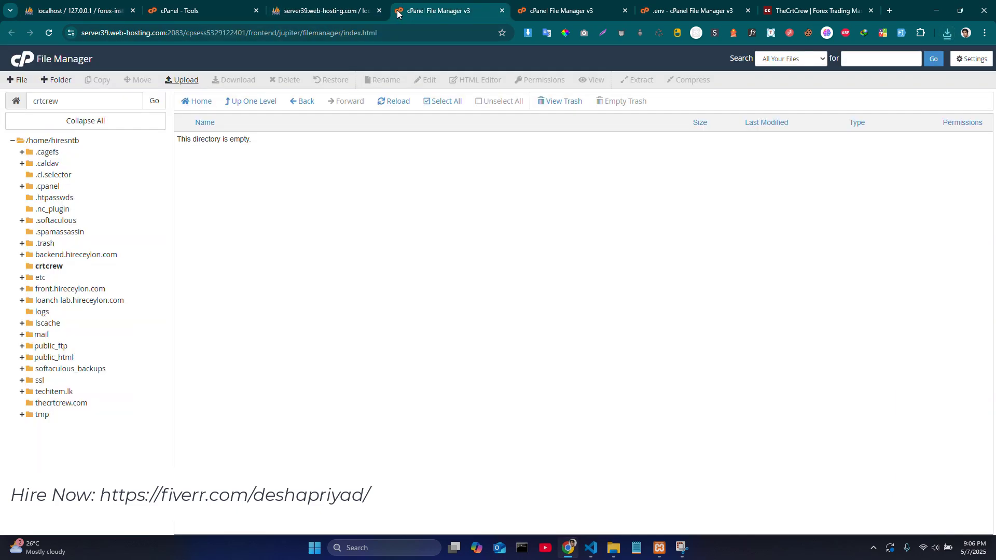
left_click(289, 14)
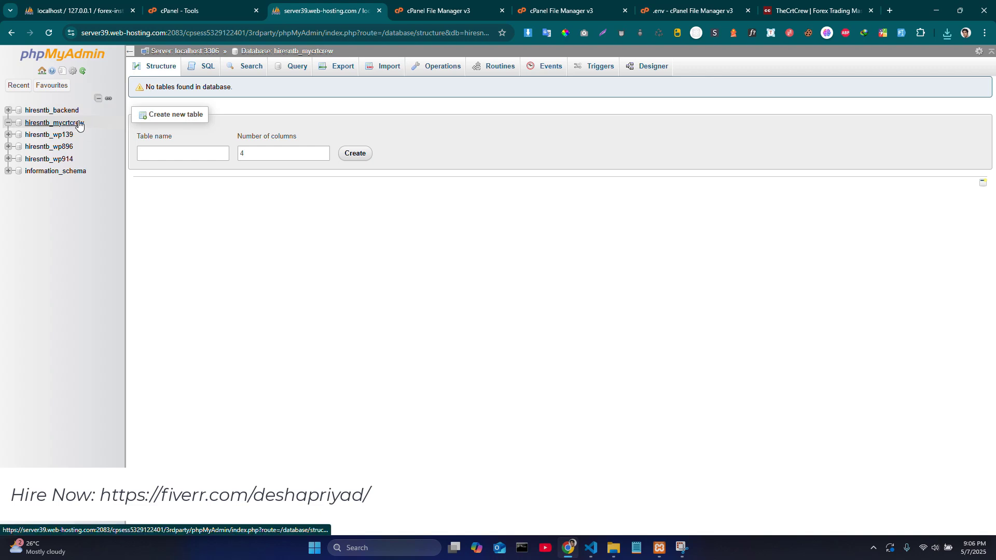
left_click(63, 124)
left_click(384, 61)
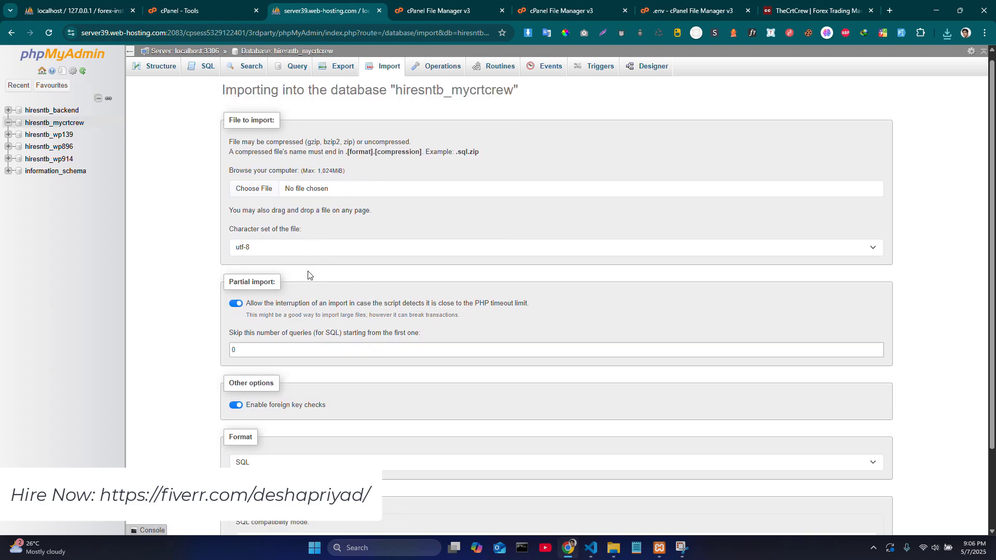
scroll(306, 271, "down", 2)
scroll(319, 186, "up", 3)
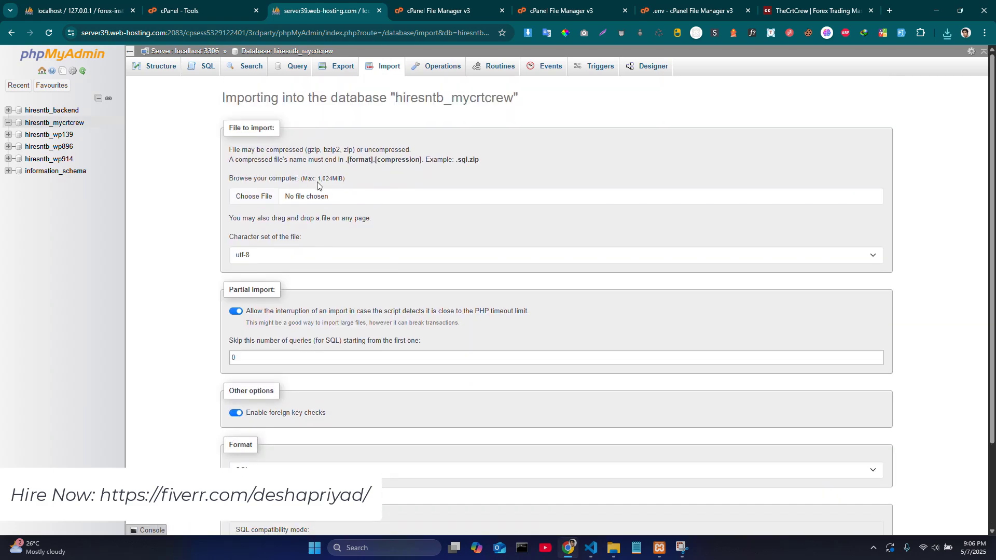
- Import forex-institute (1).sql from Downloads and check the 15 new tables
left_click(259, 196)
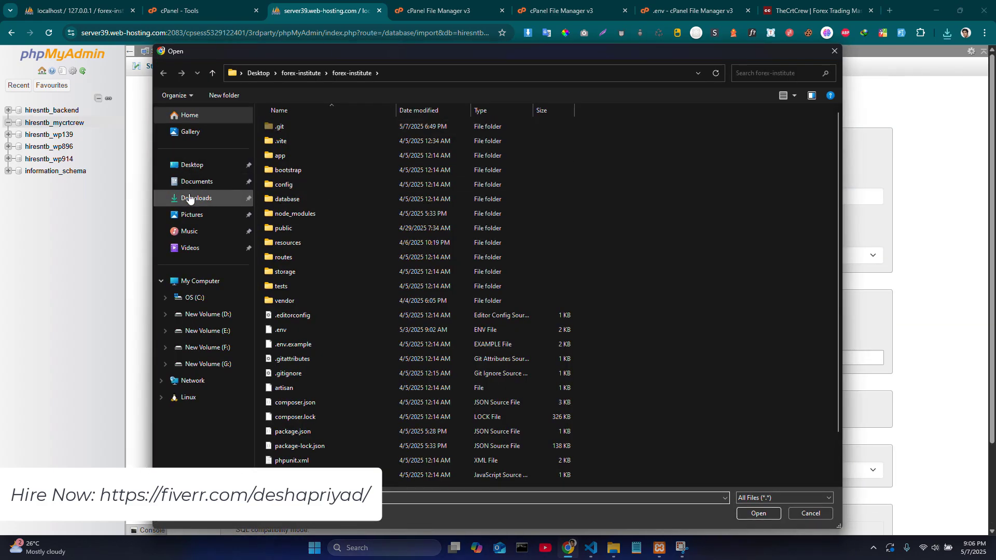
left_click(189, 199)
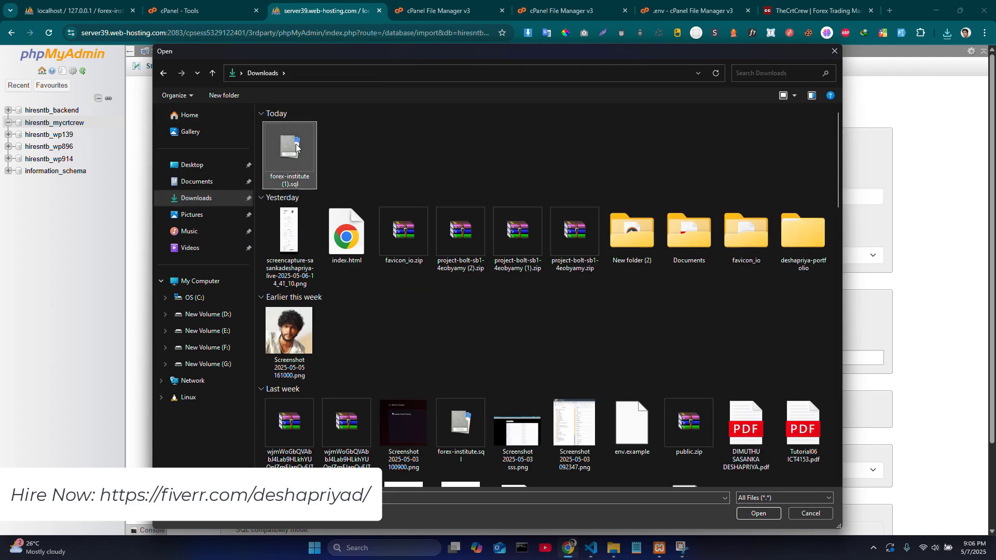
double_click(296, 147)
scroll(256, 285, "down", 2)
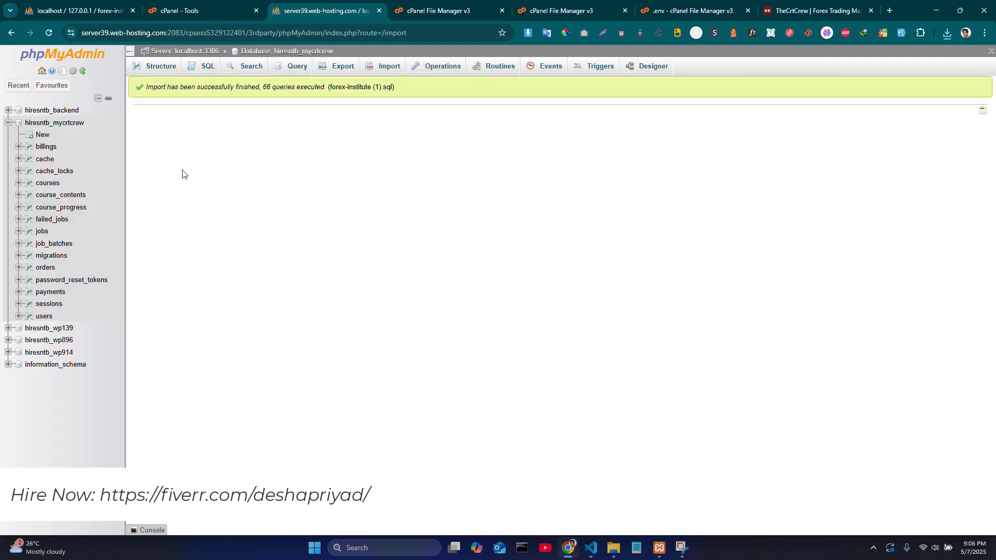
left_click(78, 125)
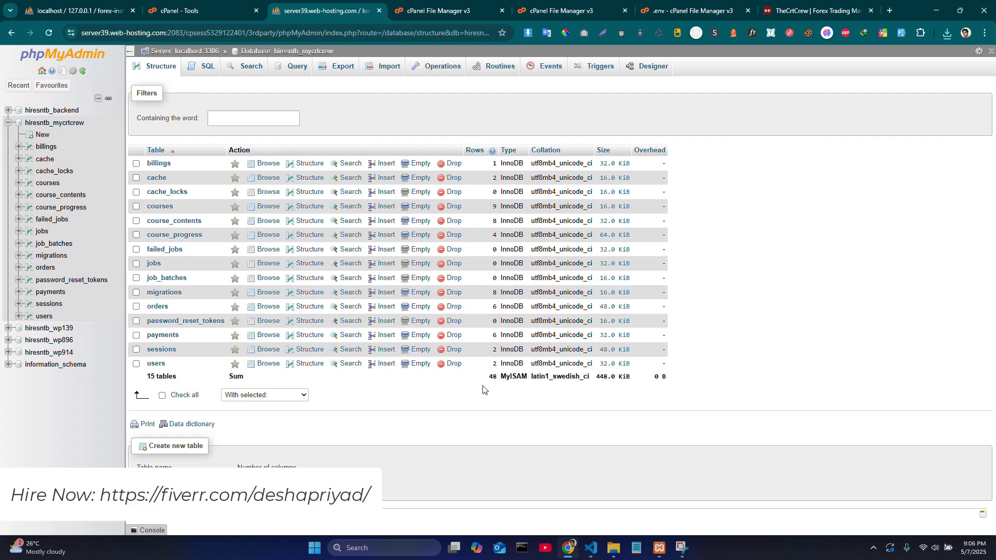
left_click(383, 11)
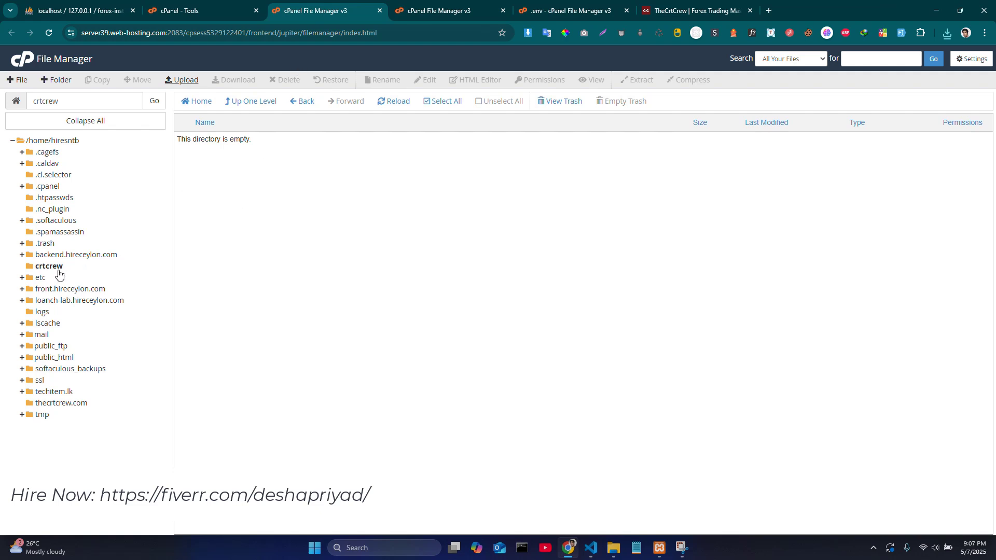
- Open thecrtcrew.com/index.php for editing in the File Manager
left_click(70, 403)
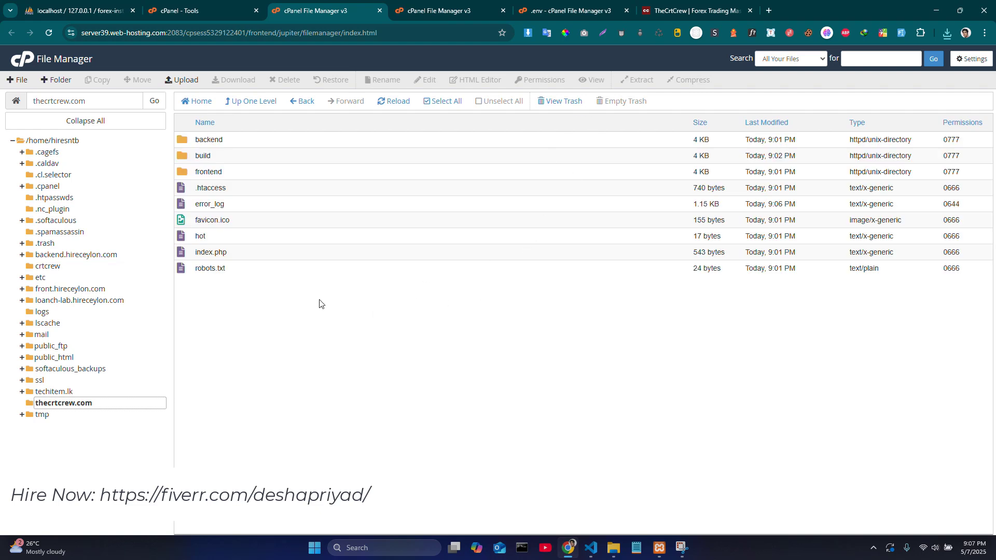
right_click(239, 252)
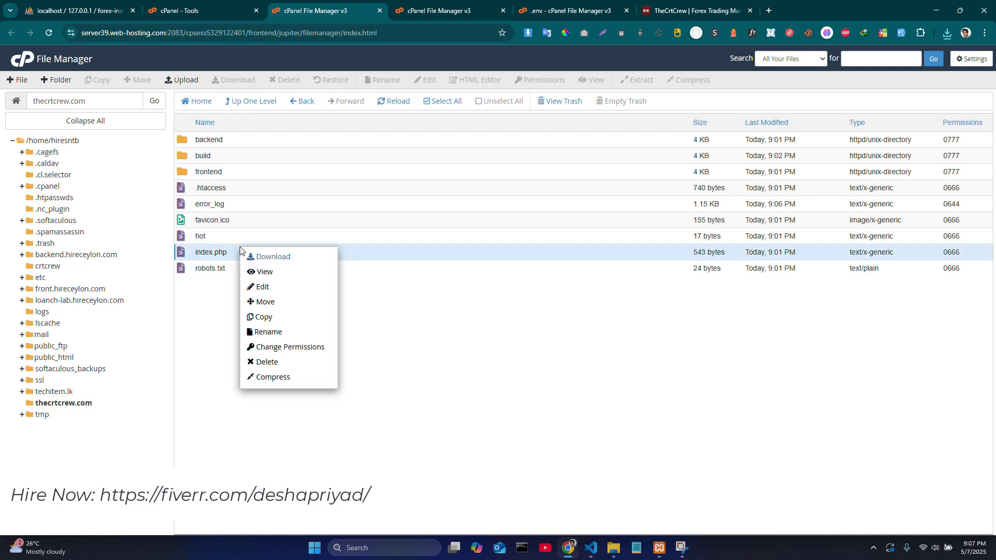
left_click(285, 290)
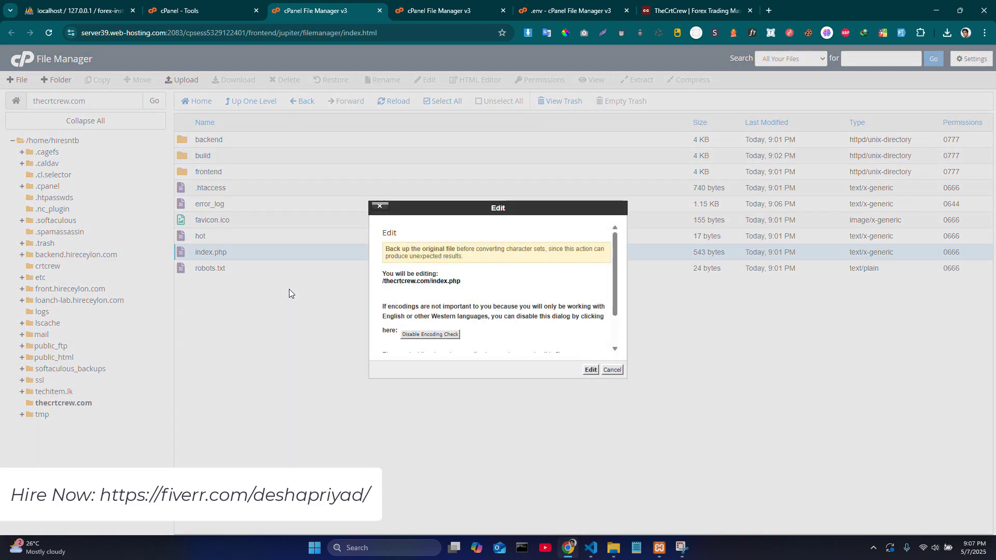
- Prefix the storage, vendor and bootstrap paths on lines 9, 14, 18 with crtcrew/ and save
left_click(591, 370)
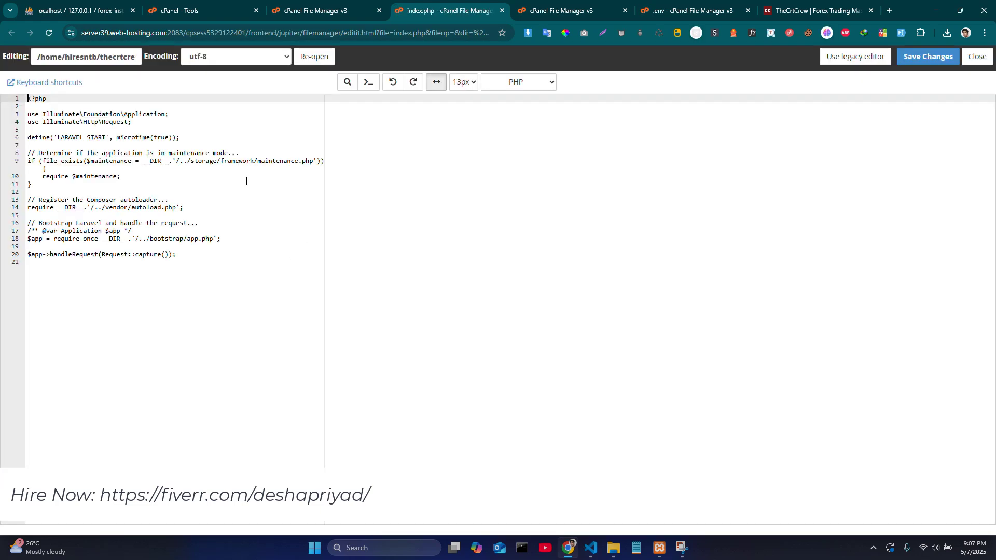
left_click(175, 288)
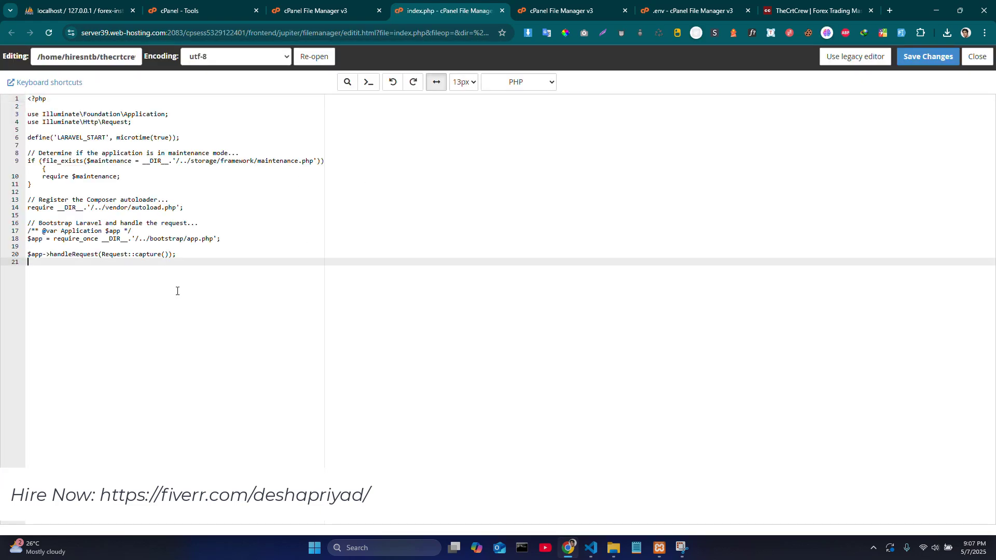
left_click(190, 162)
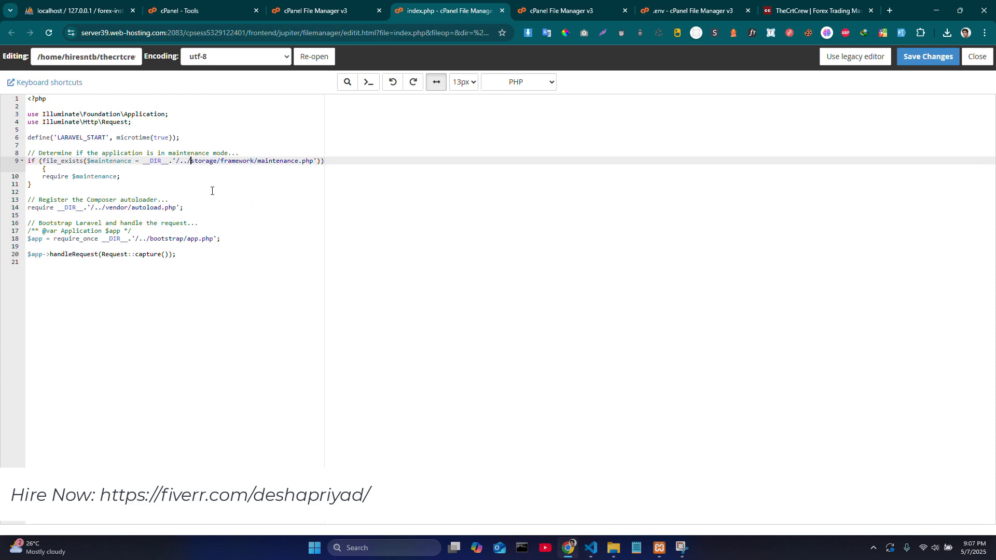
type("crtcrew")
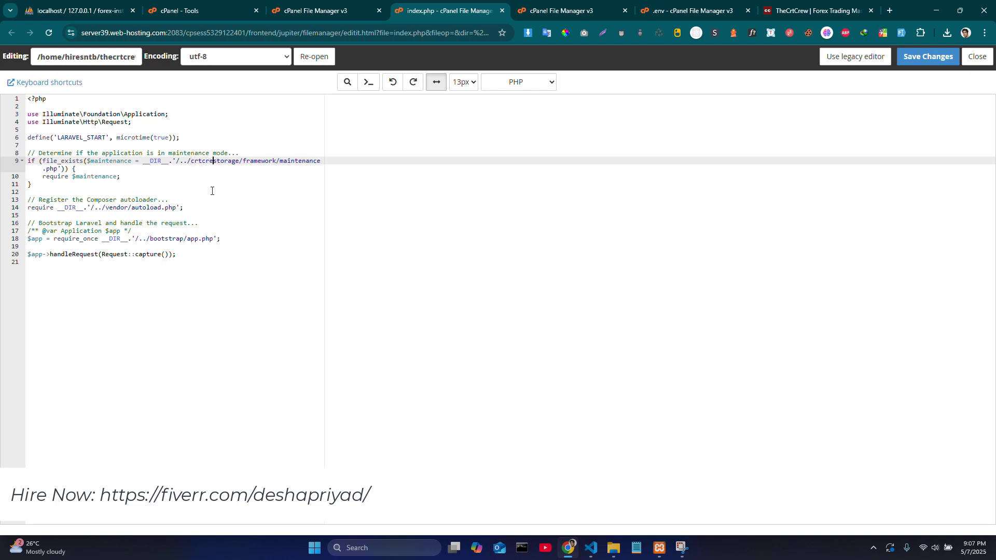
type("/")
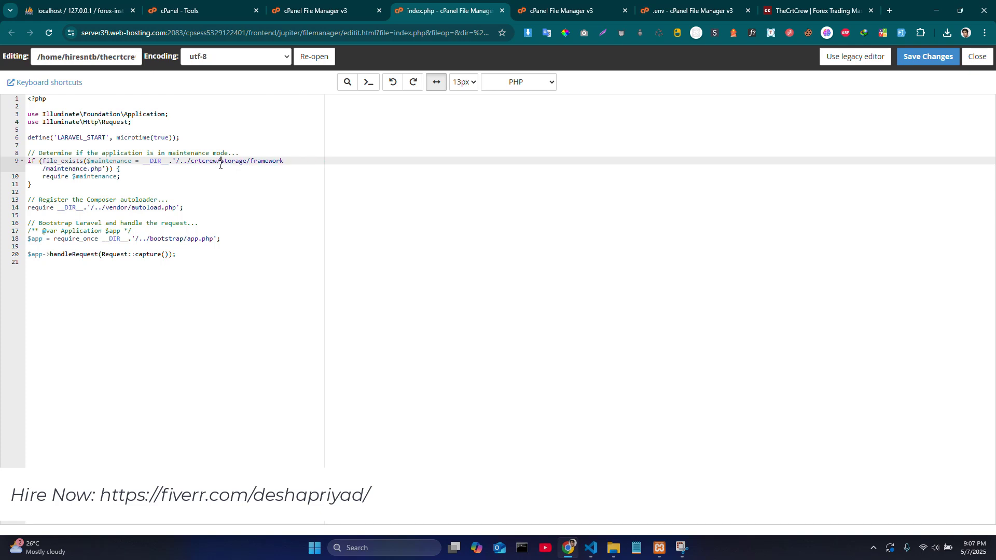
left_click_drag(220, 164, 191, 165)
key("ctrl+c")
left_click(106, 208)
key("ctrl+v")
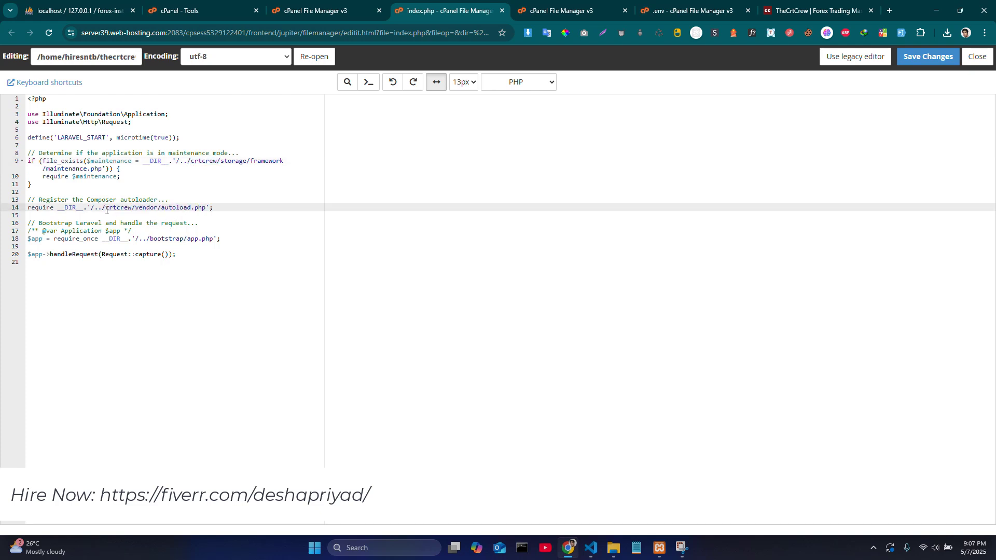
left_click(150, 241)
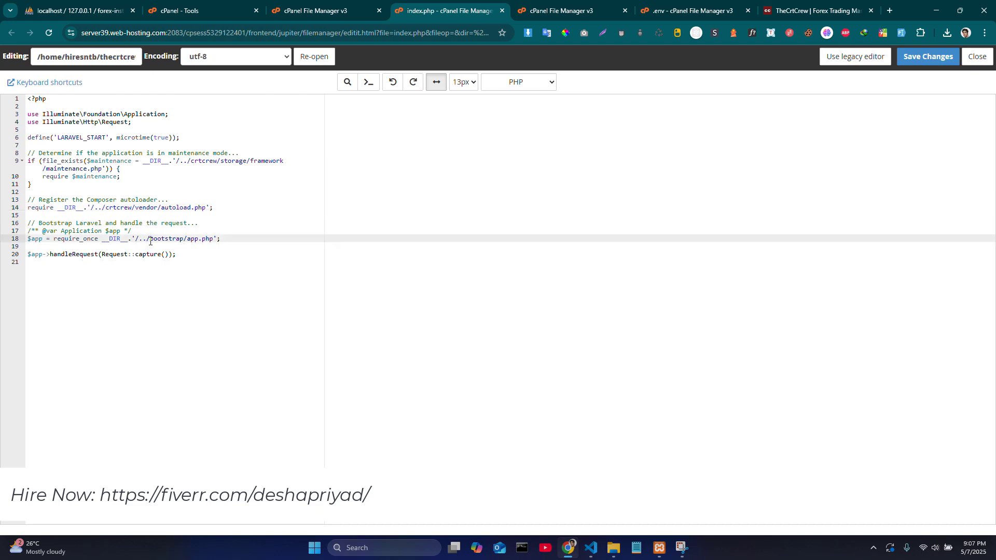
key("ctrl+v")
left_click(200, 253)
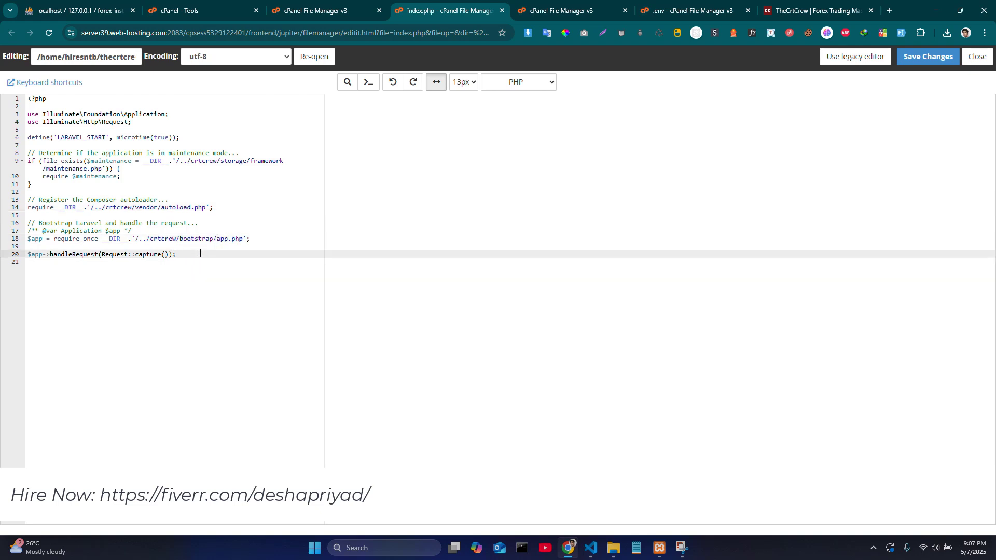
left_click(927, 58)
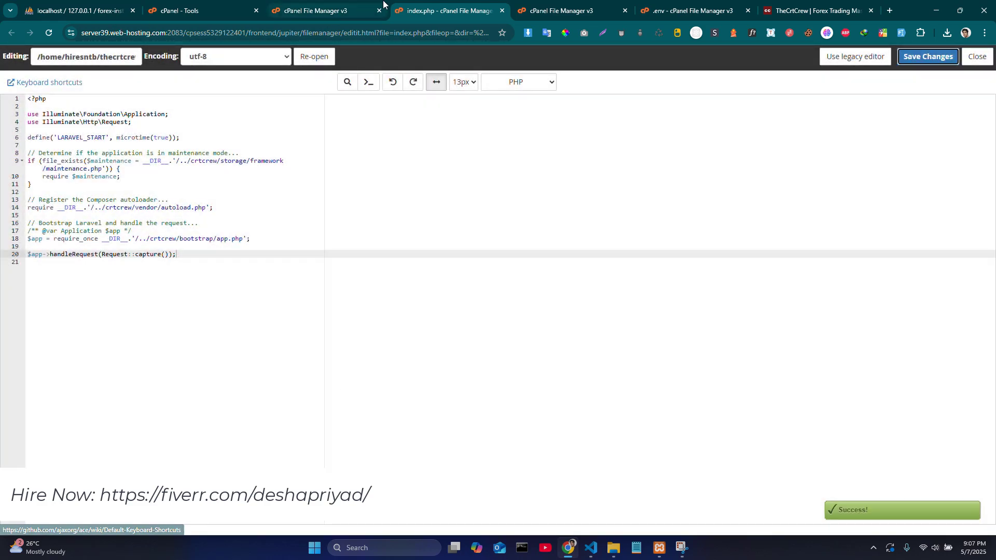
left_click(318, 14)
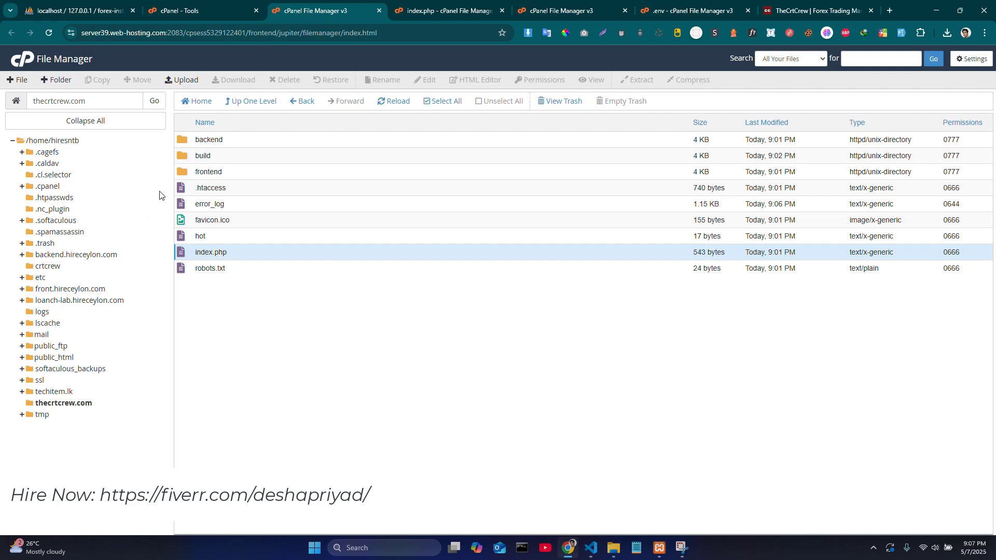
- Scroll through the thecrtcrew.com home page on the live site
triple_click(105, 105)
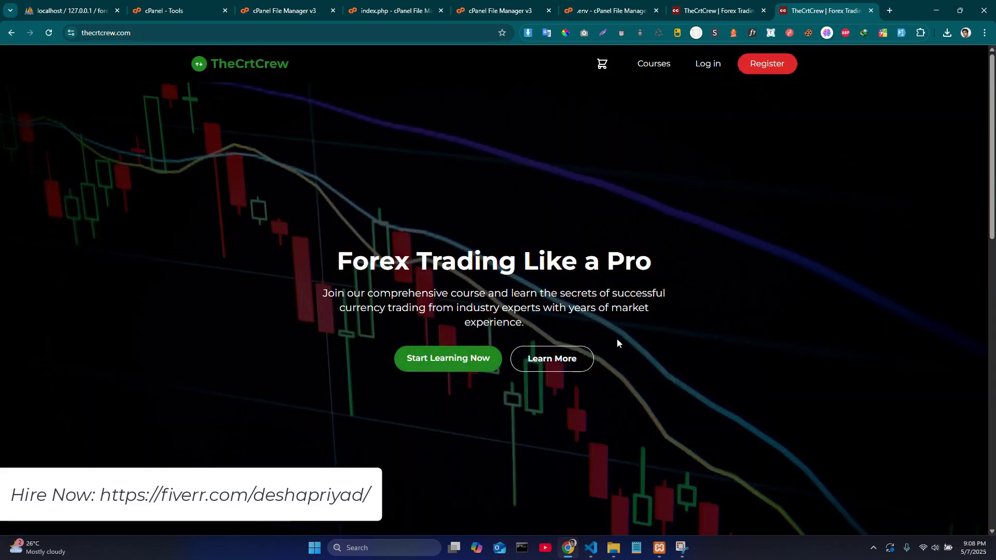
scroll(617, 338, "down", 2)
scroll(617, 338, "down", 10)
scroll(651, 120, "up", 12)
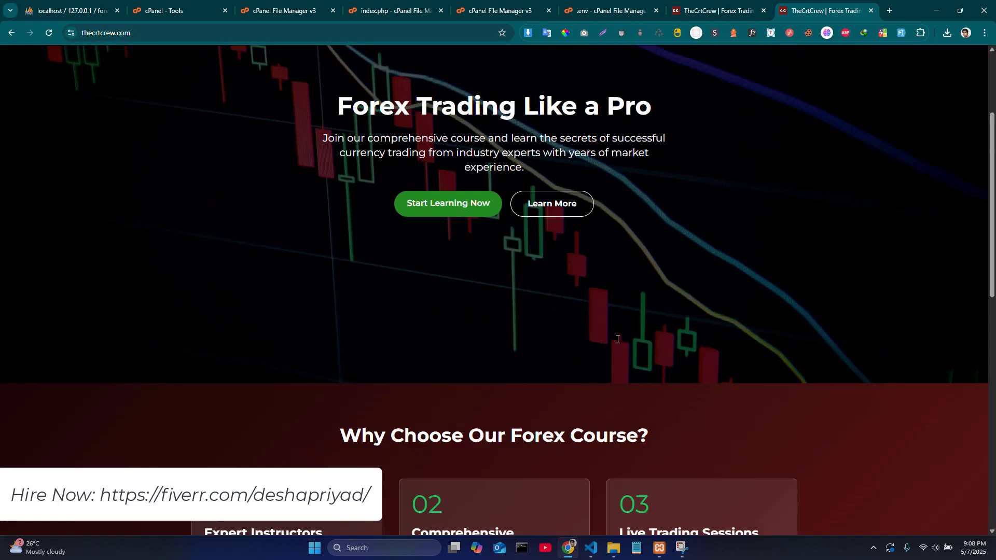
- Open the Courses page and inspect the course cards, which show only title text instead of images
left_click(655, 63)
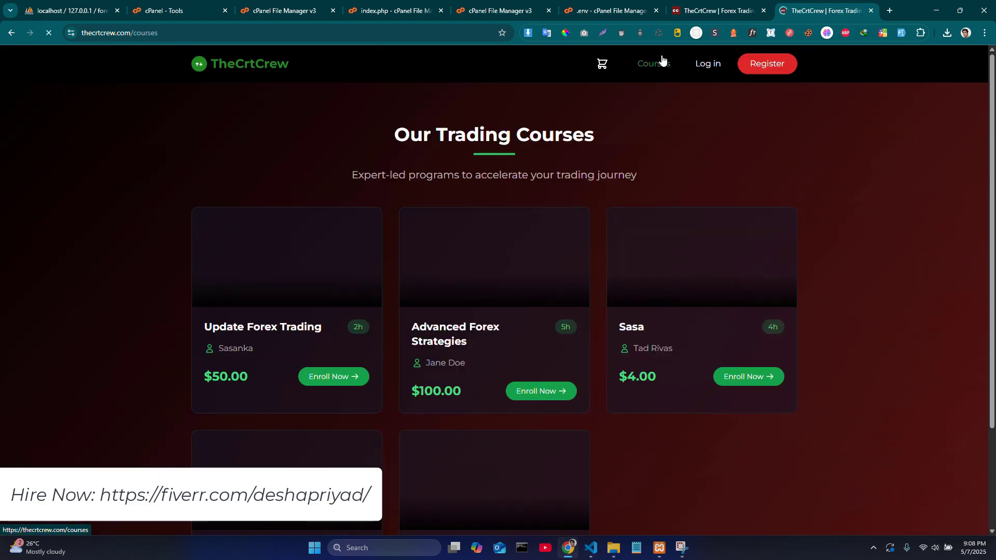
scroll(444, 391, "down", 2)
scroll(444, 391, "up", 3)
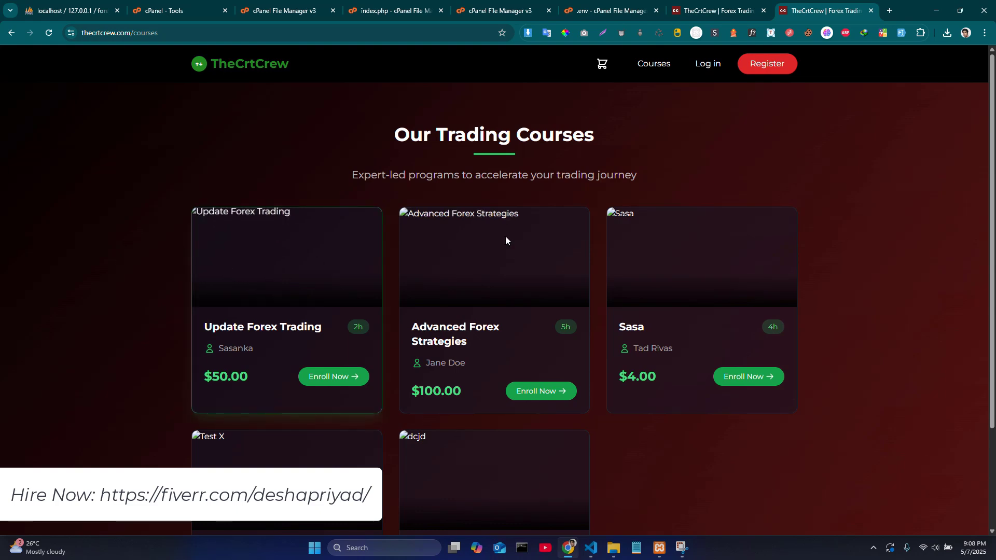
scroll(354, 397, "down", 2)
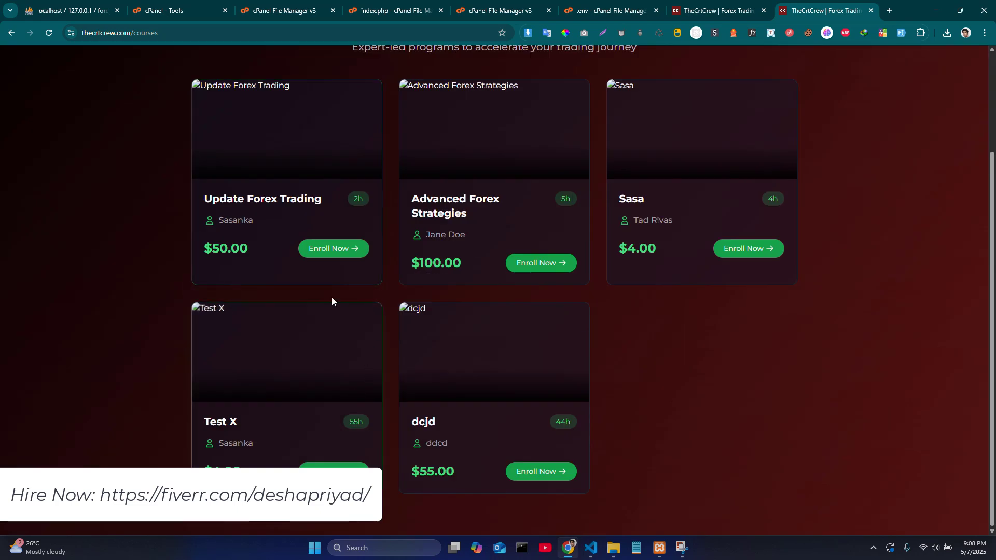
scroll(298, 211, "up", 1)
scroll(298, 207, "up", 2)
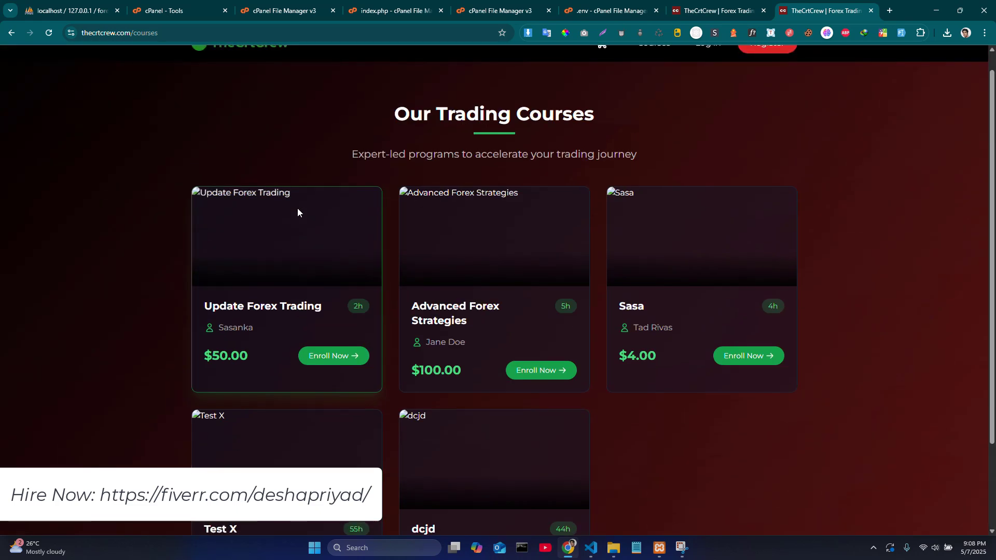
scroll(329, 327, "down", 2)
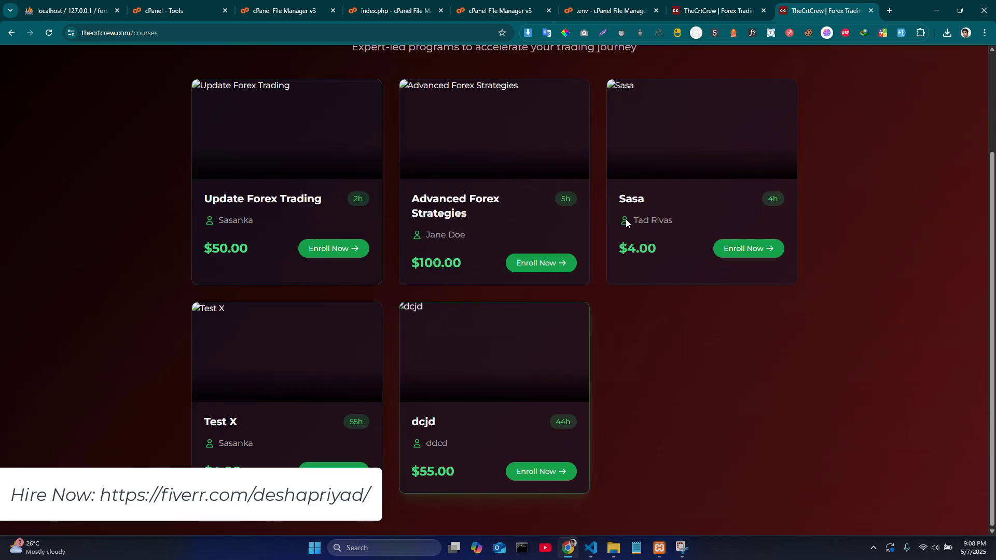
scroll(637, 205, "up", 3)
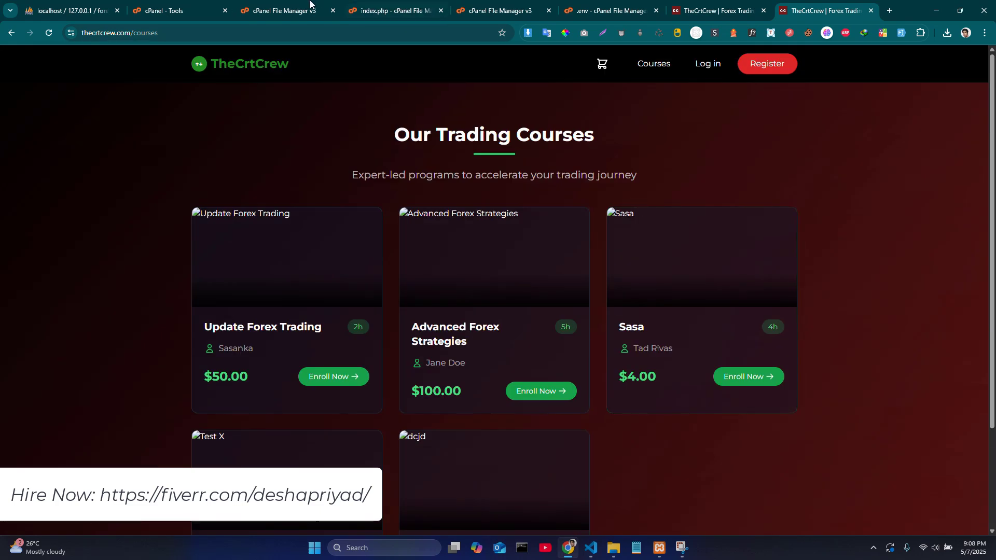
- Back in cPanel Tools, search 'ter' and launch the Terminal
left_click(190, 11)
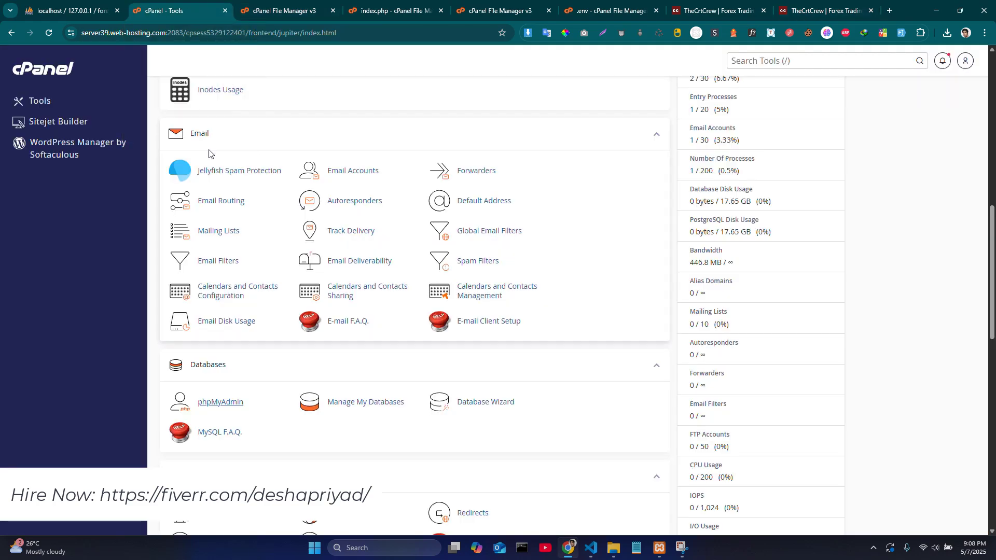
scroll(556, 215, "up", 4)
scroll(556, 215, "up", 2)
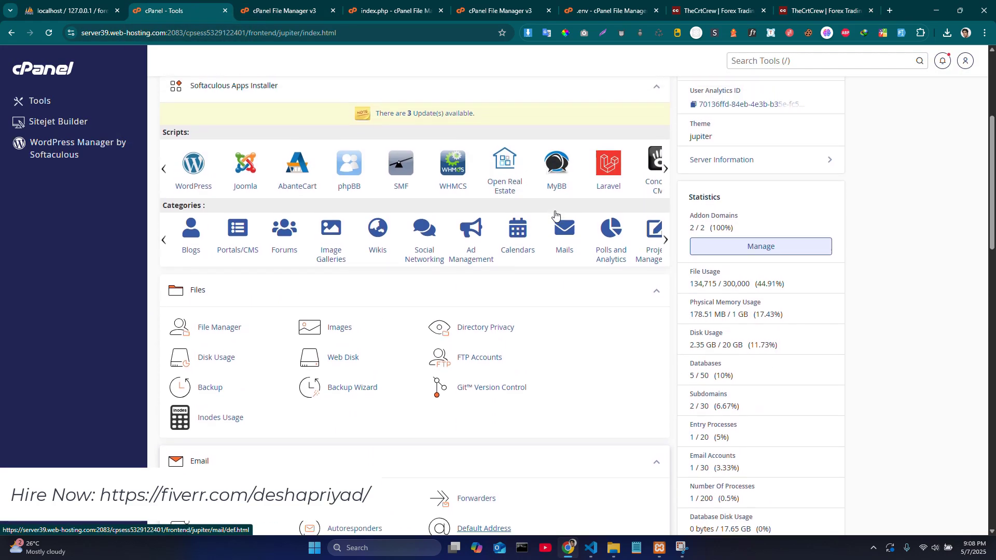
scroll(573, 386, "down", 10)
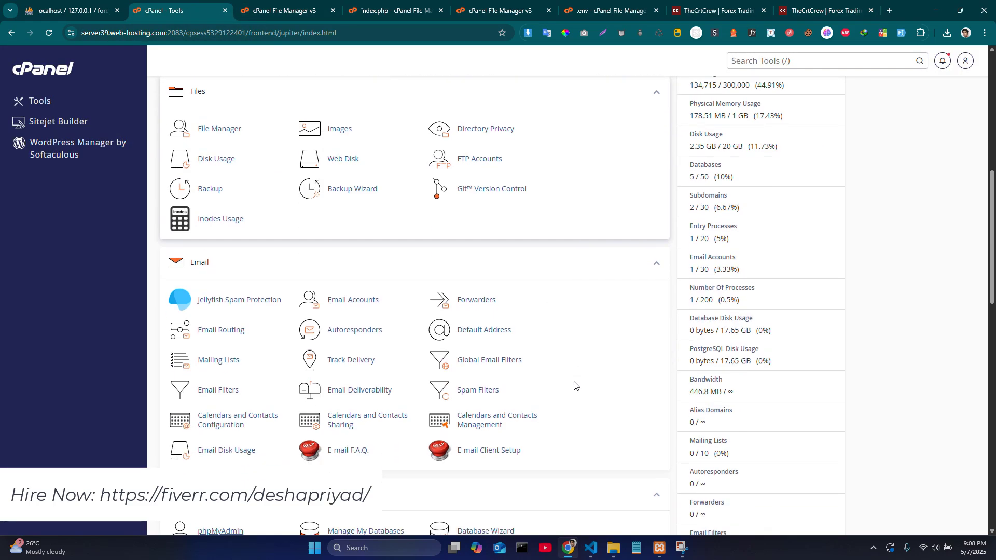
scroll(574, 385, "up", 10)
left_click(784, 62)
type("ter")
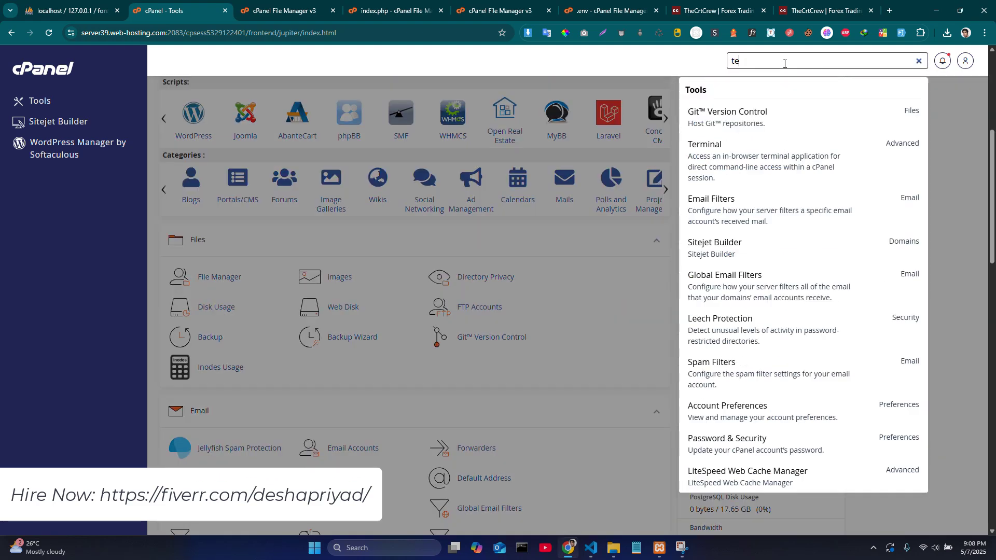
left_click(766, 122)
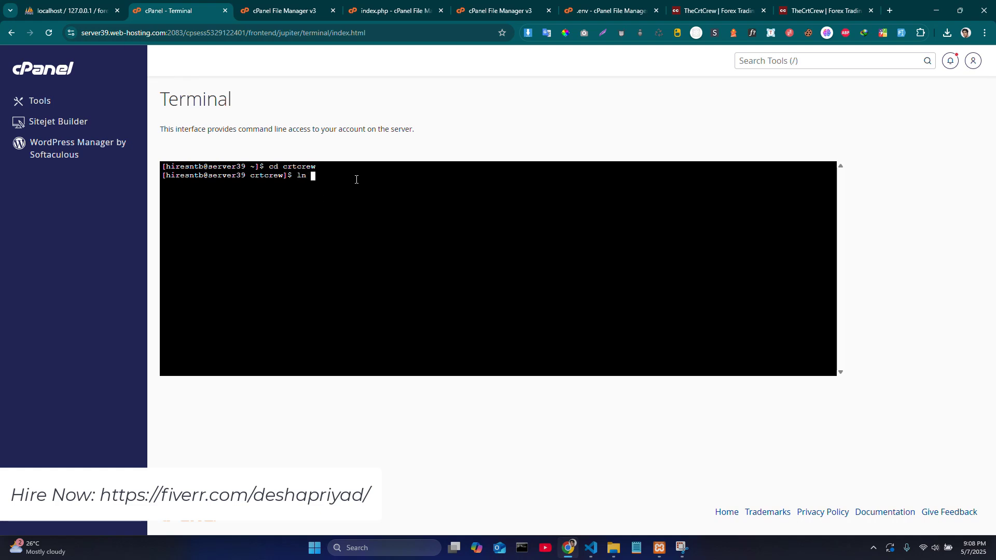
- Run ln -s linking $HOME/crtcrew/storage/app/public to $HOME/thecrtcrew.com/storage
type("-s")
type(" $")
type("HOME/")
type("e")
type("rtcrew")
type("/")
type("s")
type("torage")
type("/")
type("app")
type("/")
type("public")
type("/")
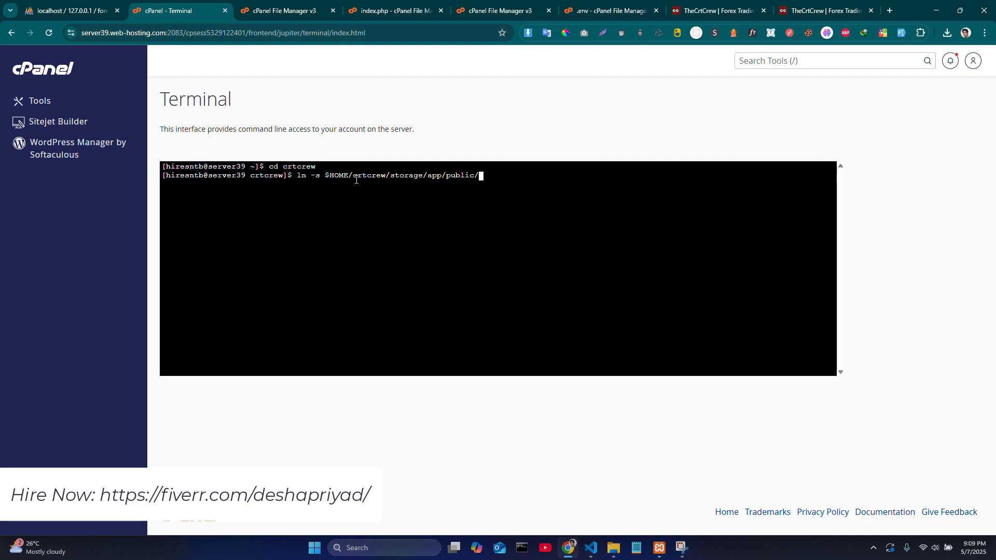
key("BackSpace")
type("$HOME/thecrtcrew.com/storage")
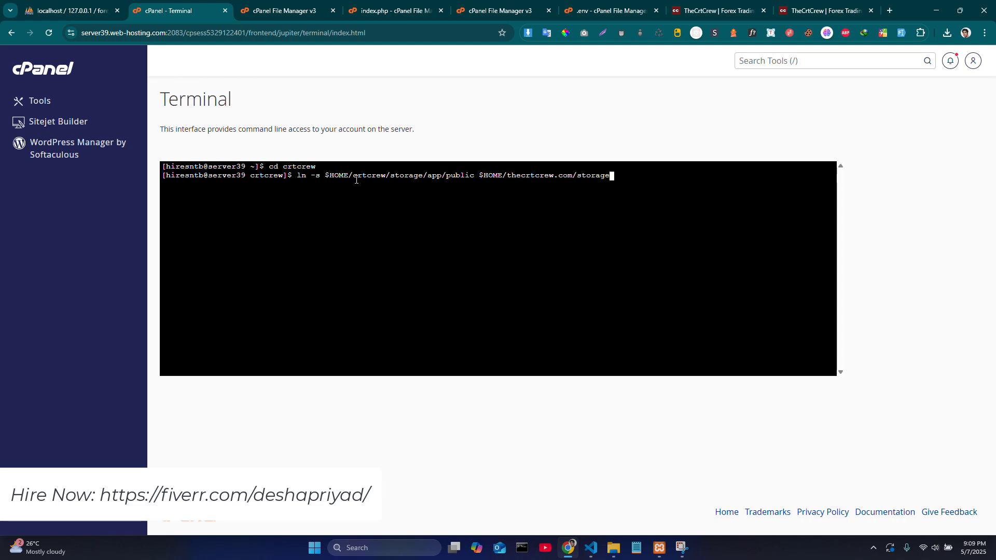
key("Return")
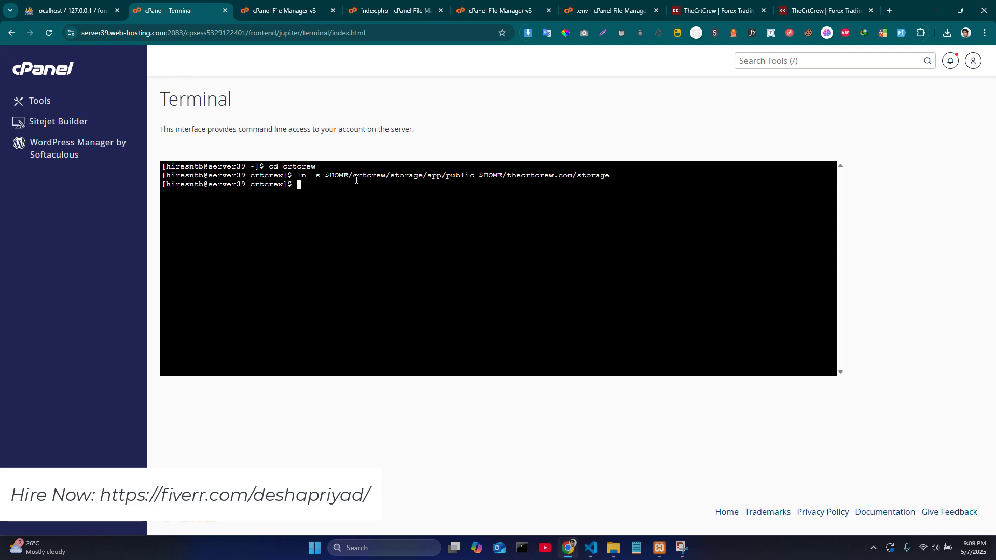
- Reload File Manager and open thecrtcrew.com to confirm the new storage link
left_click(287, 18)
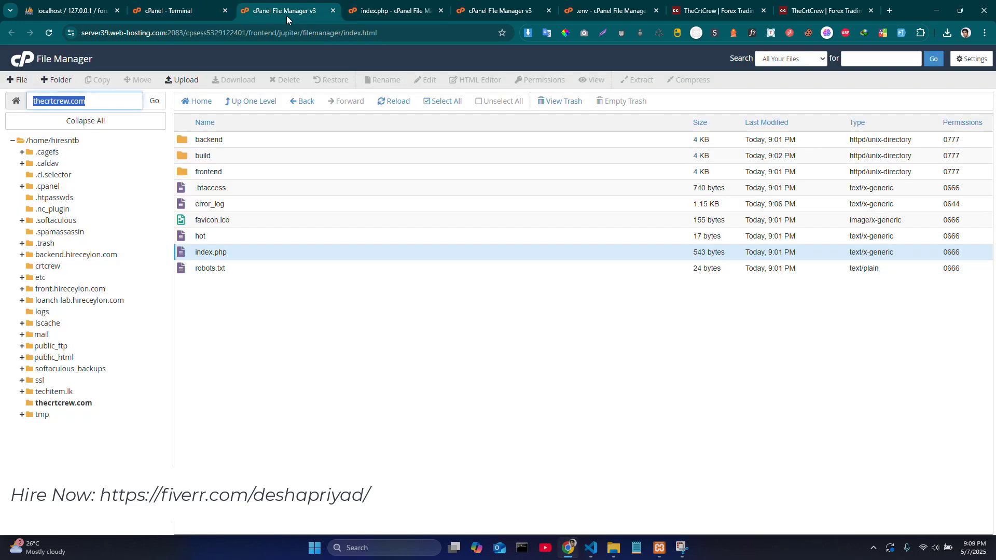
left_click(49, 33)
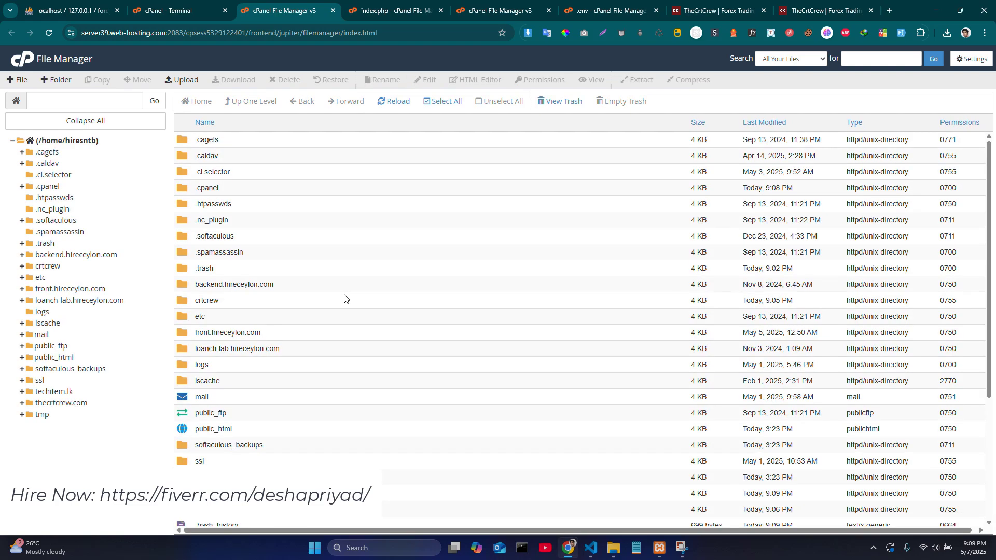
left_click(52, 402)
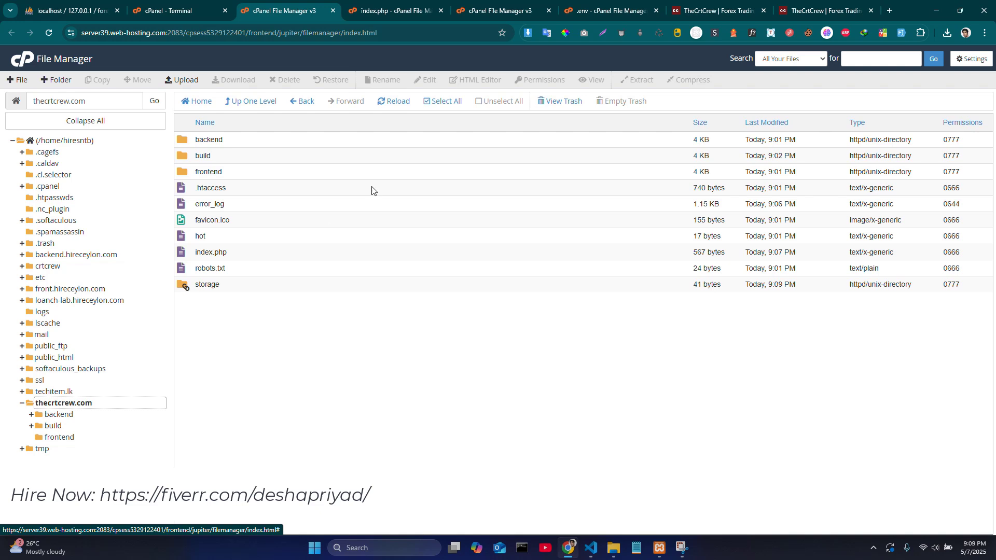
- Reload thecrtcrew.com/courses and confirm the course cards now show real images
left_click(699, 10)
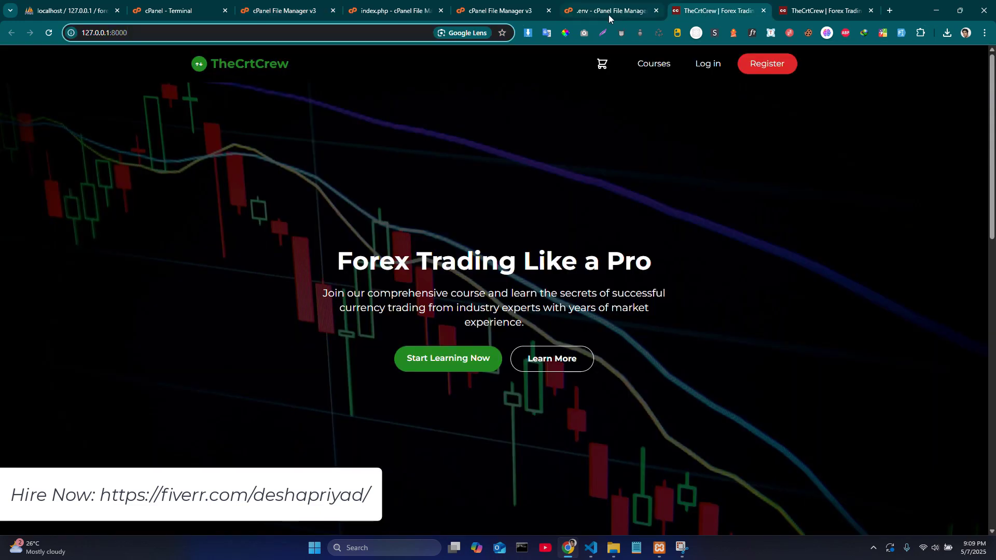
left_click(784, 10)
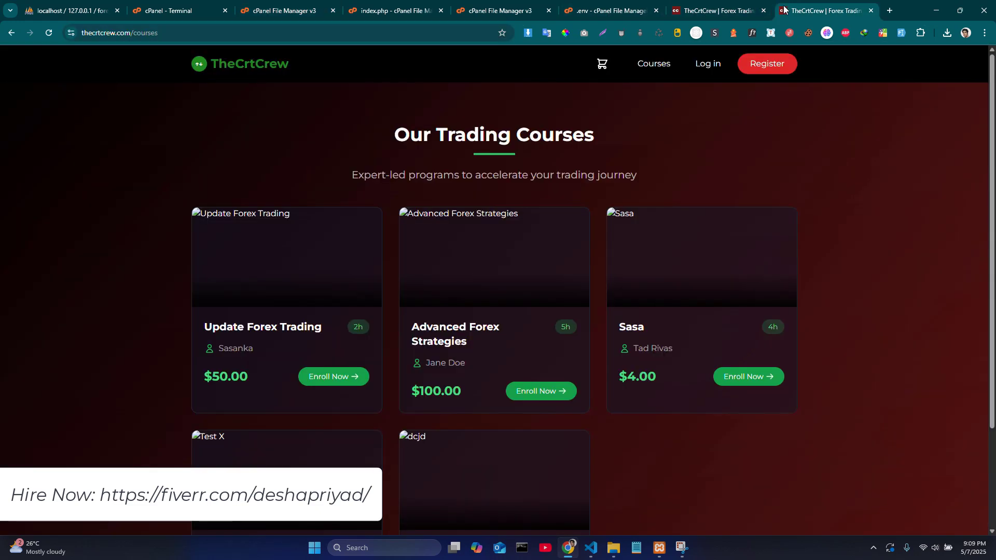
left_click(49, 33)
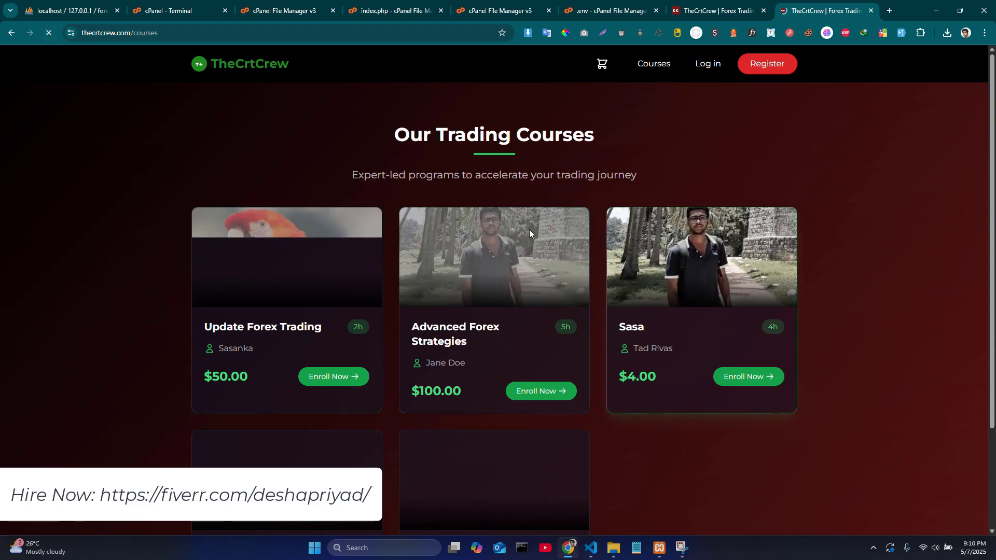
scroll(442, 314, "down", 3)
scroll(442, 313, "up", 3)
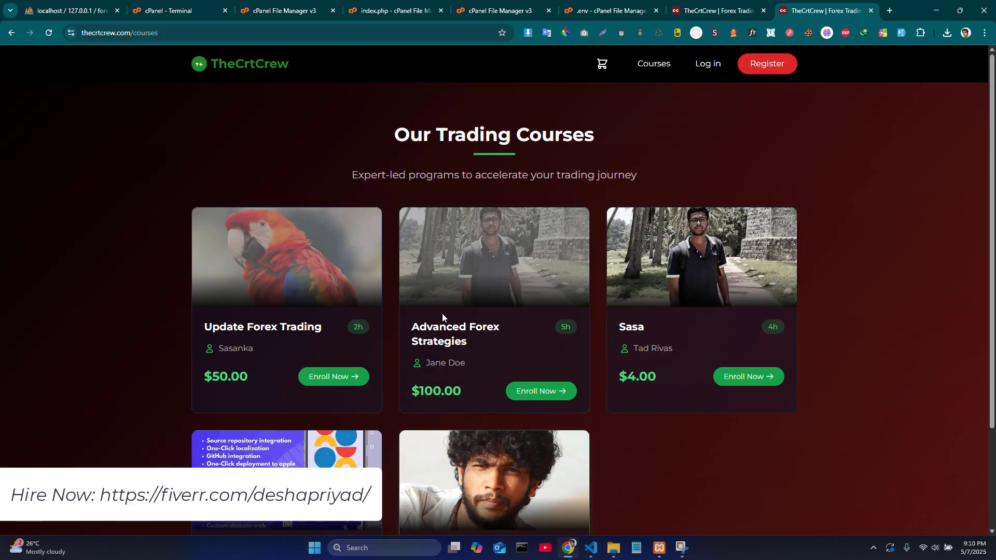